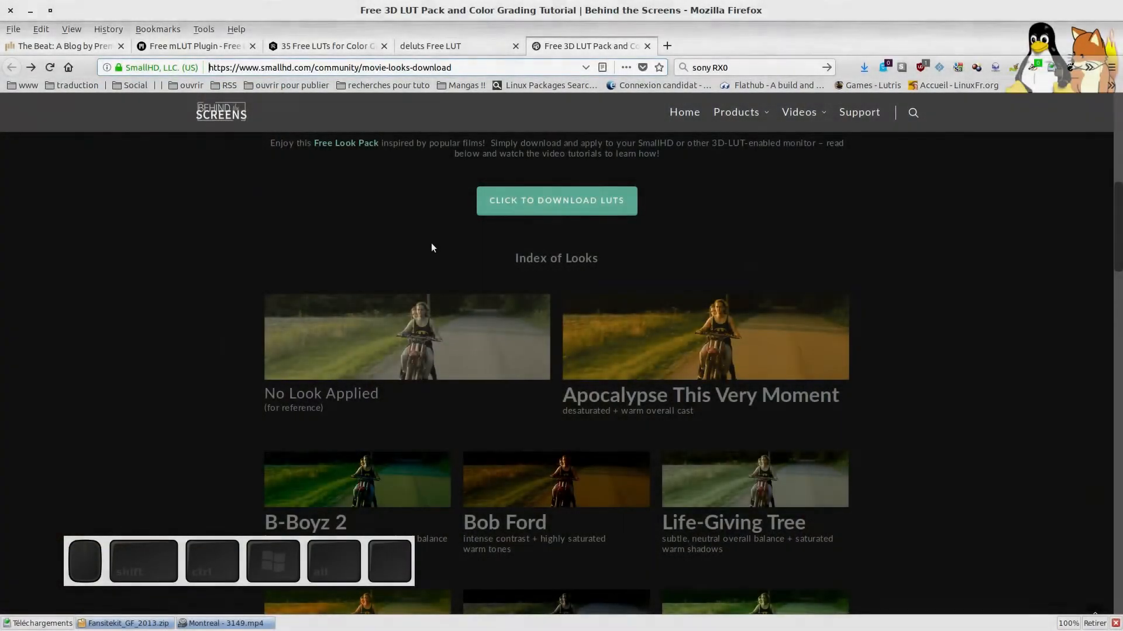
# Download the SmallHD movie looks LUT pack and save smallhd_movielooks.zip in the Kdenlive les LUTs folder under Bureau
pyautogui.scroll(6, 431, 247)
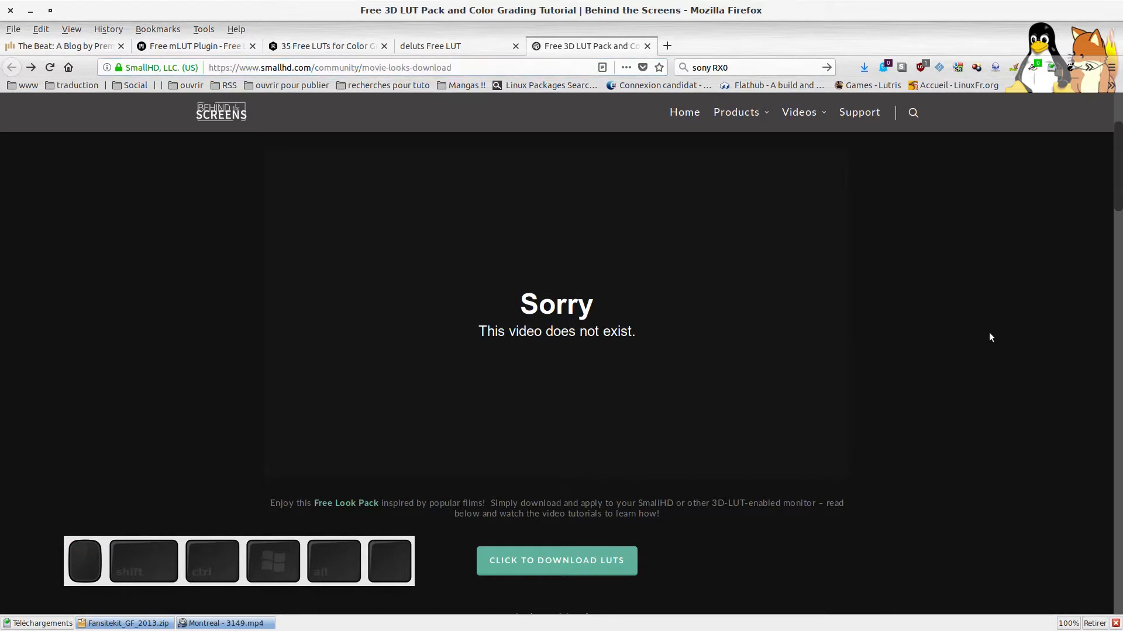
pyautogui.scroll(-8, 988, 334)
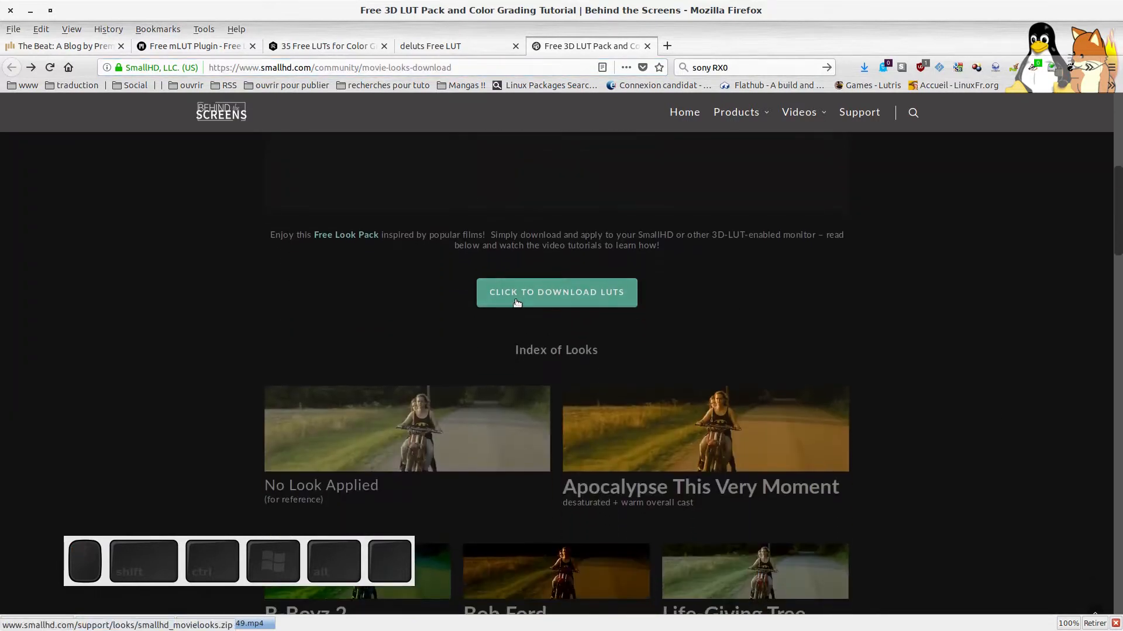
pyautogui.click(516, 303)
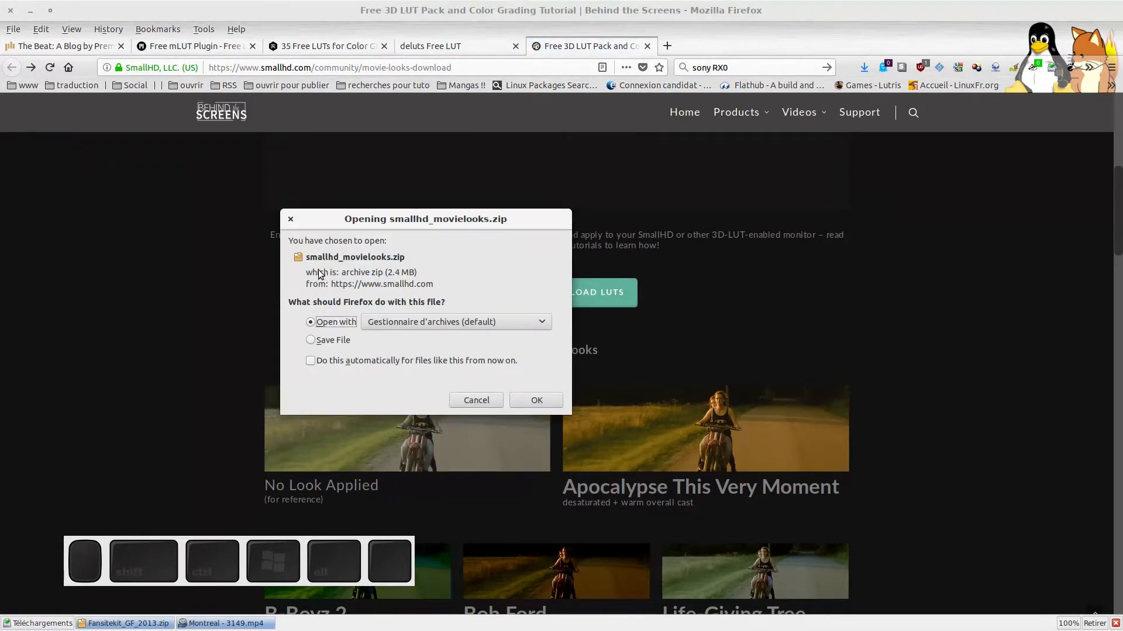
pyautogui.click(344, 342)
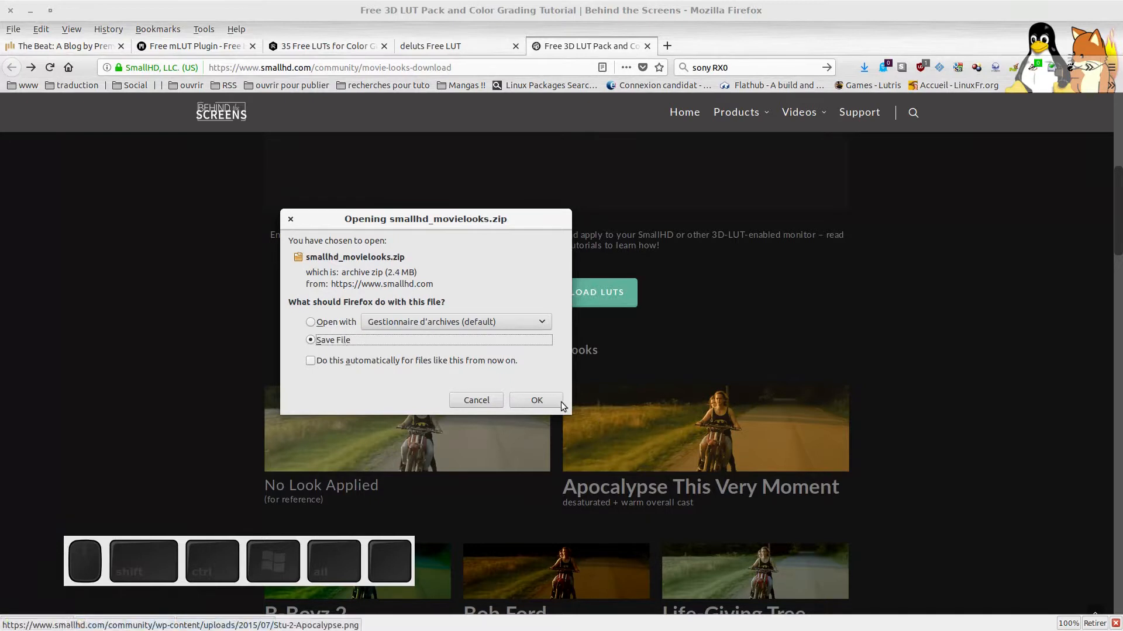
pyautogui.click(535, 401)
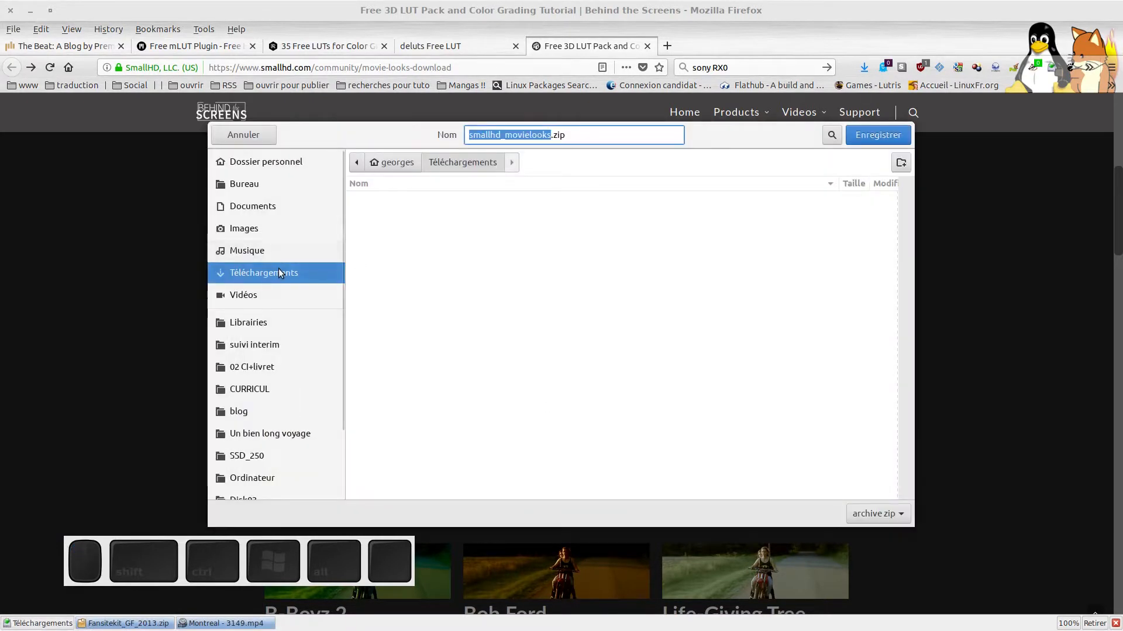
pyautogui.click(242, 192)
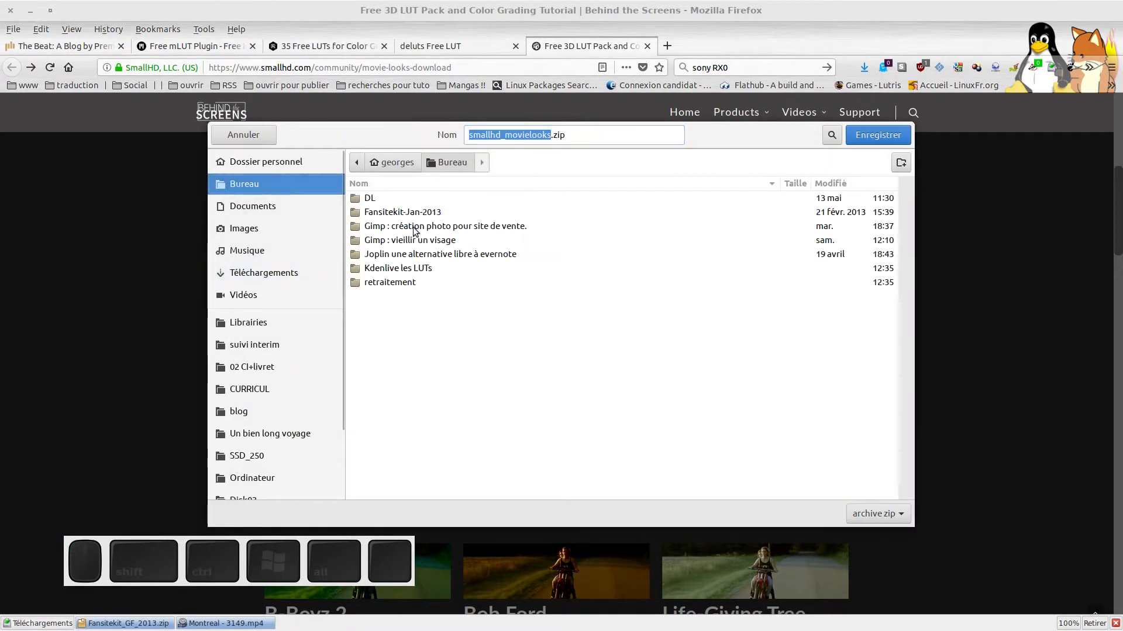
pyautogui.doubleClick(400, 269)
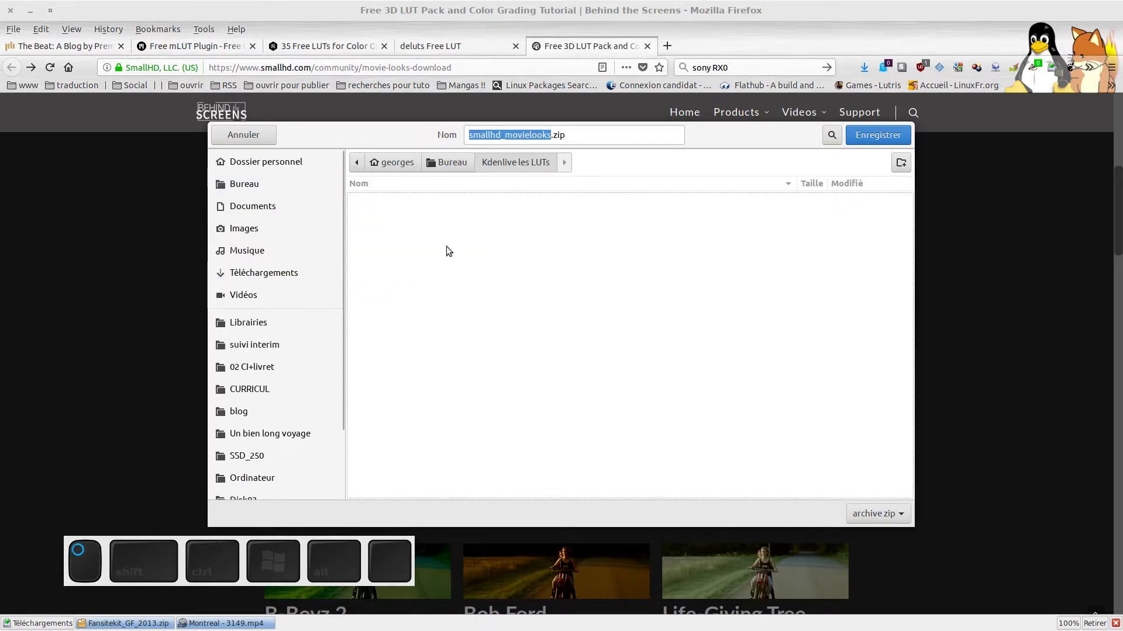
pyautogui.click(866, 138)
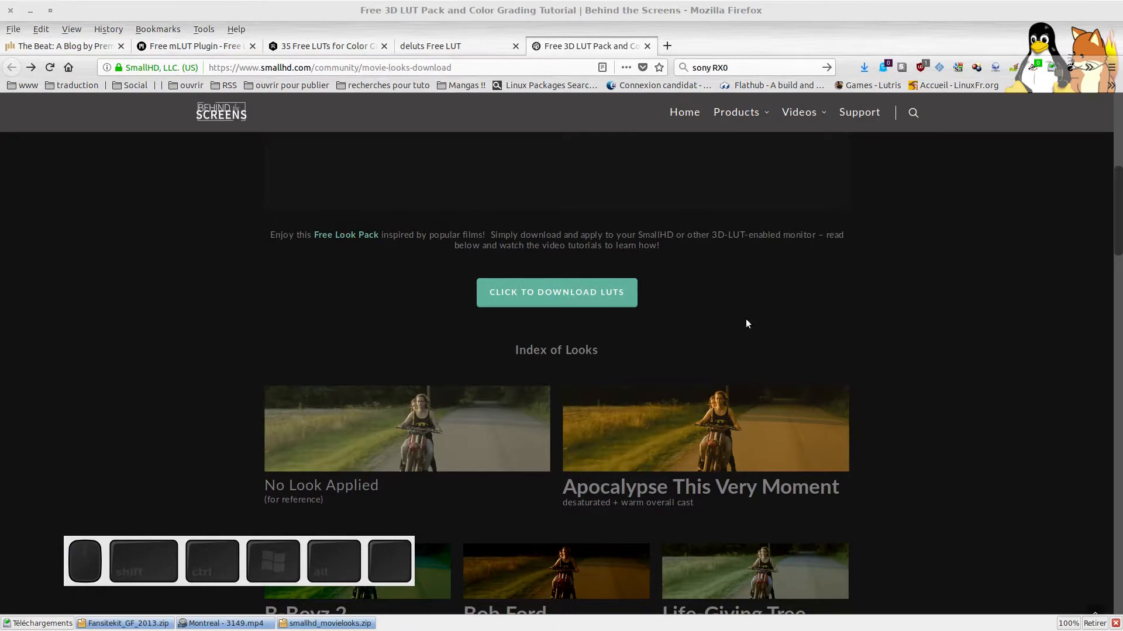
# Look through the sample images in the SmallHD page's Index of Looks
pyautogui.scroll(-5, 453, 252)
pyautogui.scroll(2, 430, 259)
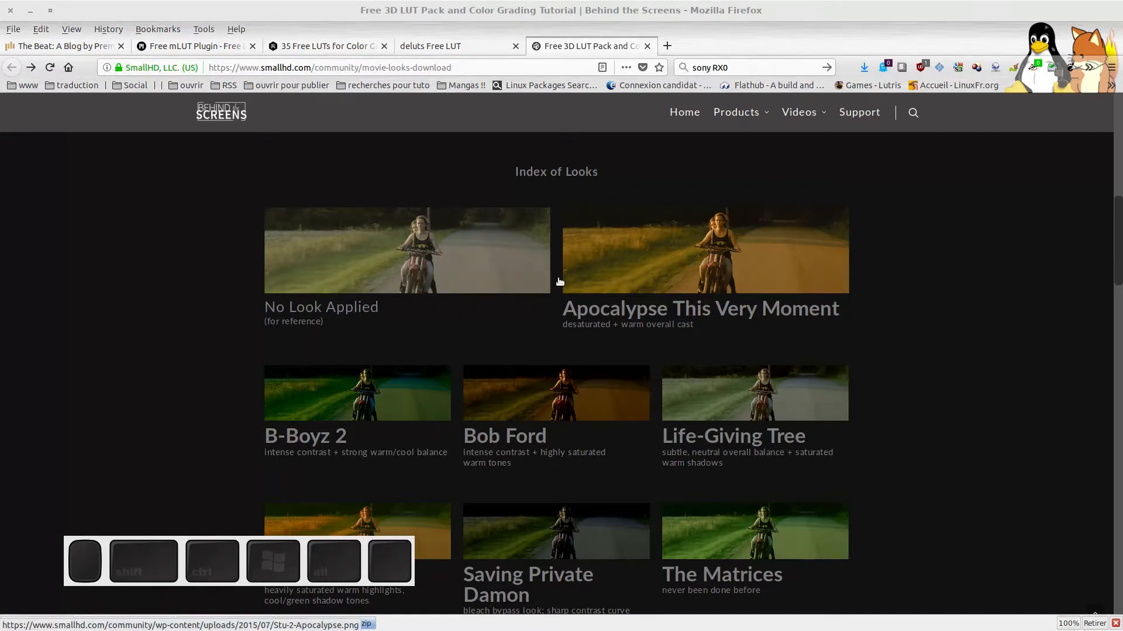
pyautogui.scroll(-3, 560, 282)
pyautogui.scroll(3, 508, 301)
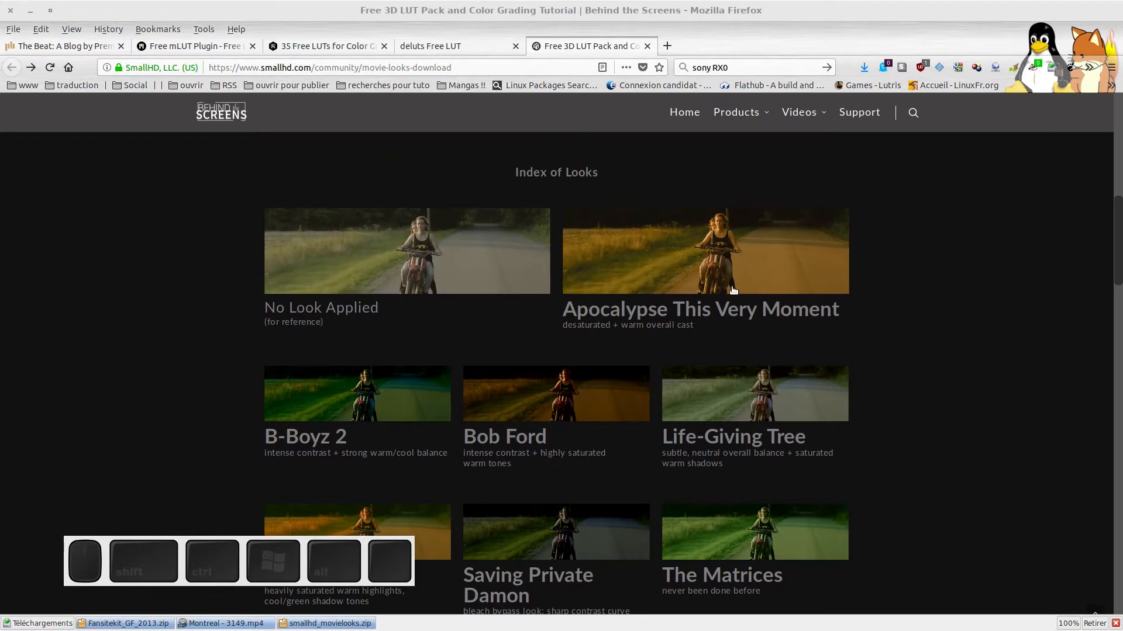
# Go to the deluts Free LUT page and compare the armchair image before and after grading with its divider
pyautogui.click(448, 49)
pyautogui.scroll(8, 615, 234)
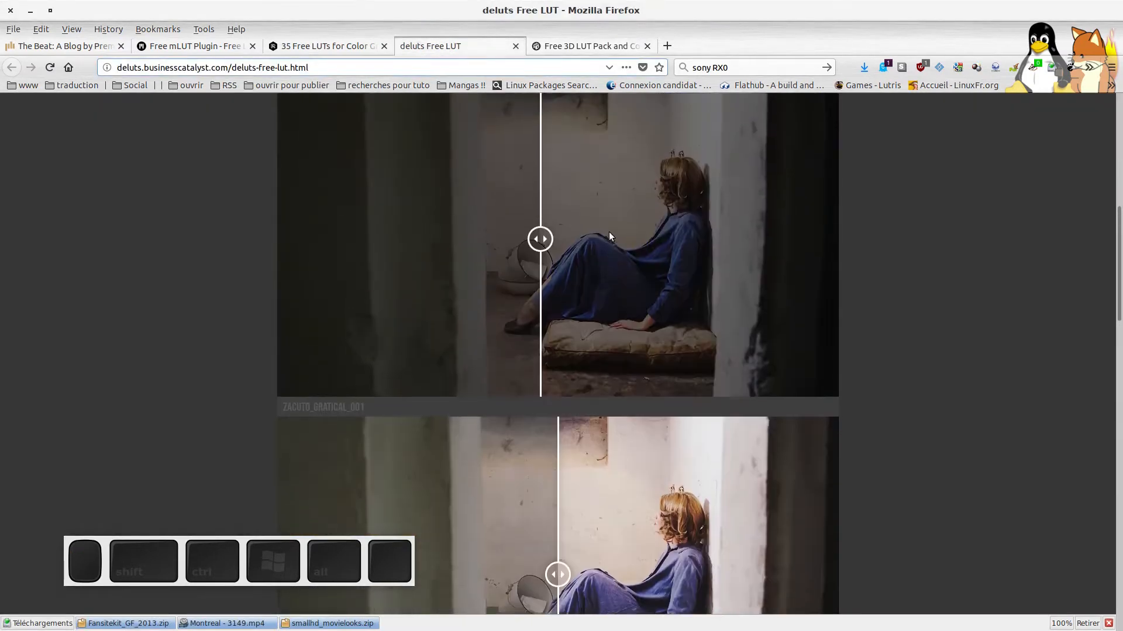
pyautogui.scroll(10, 472, 163)
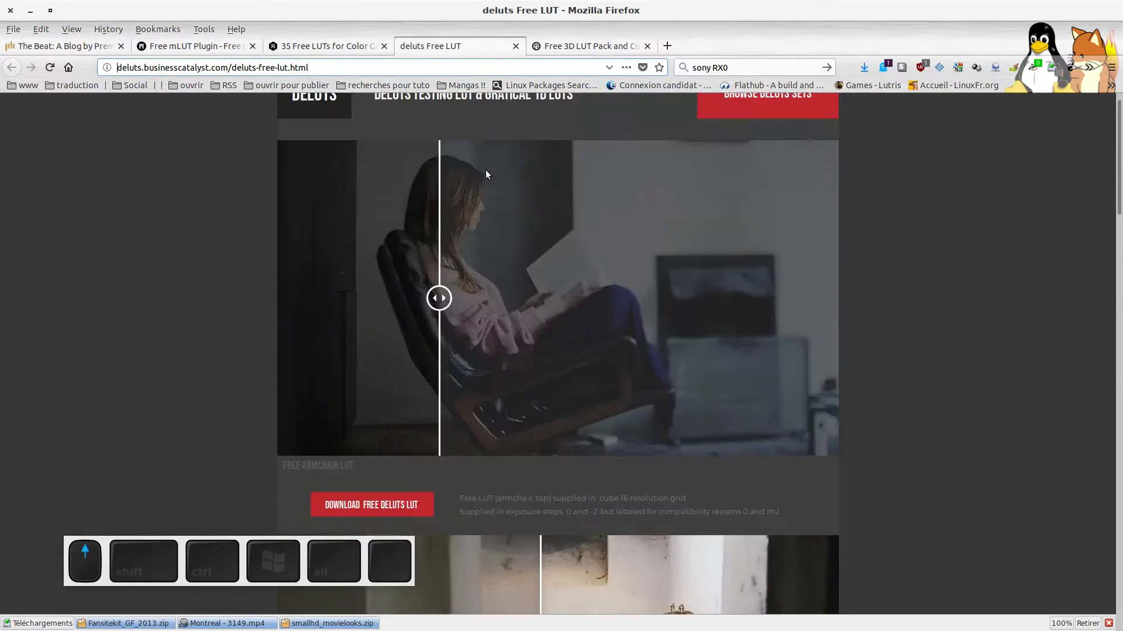
pyautogui.scroll(1, 485, 170)
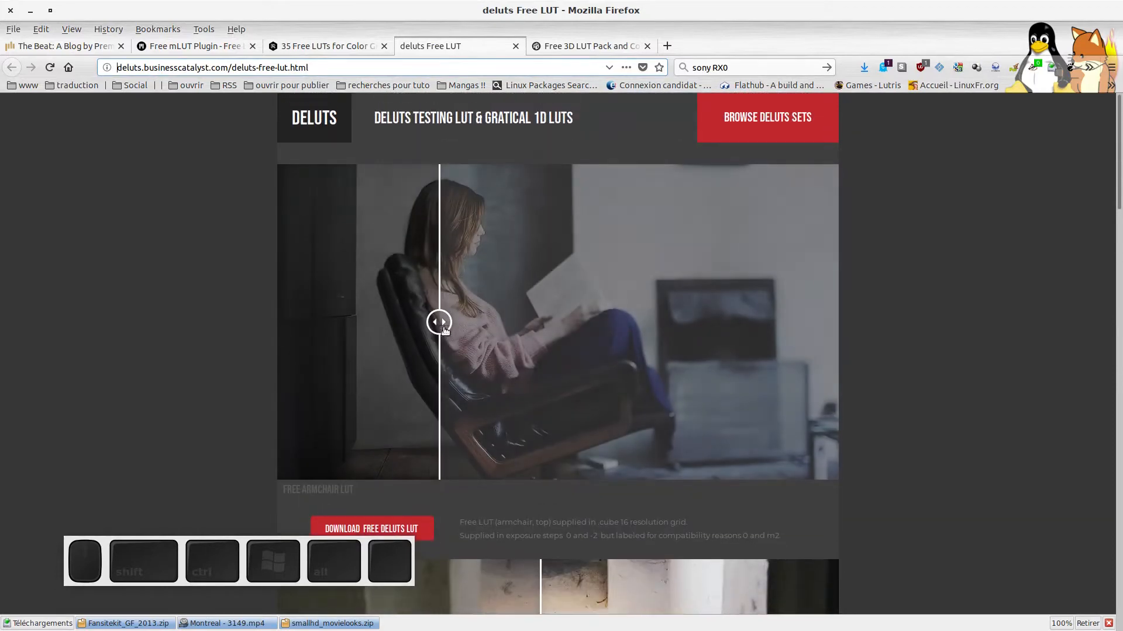
pyautogui.moveTo(439, 322); pyautogui.dragTo(331, 321)
# Open the download page for the free deluts LUT and close it again
pyautogui.scroll(-1, 499, 260)
pyautogui.scroll(-6, 499, 257)
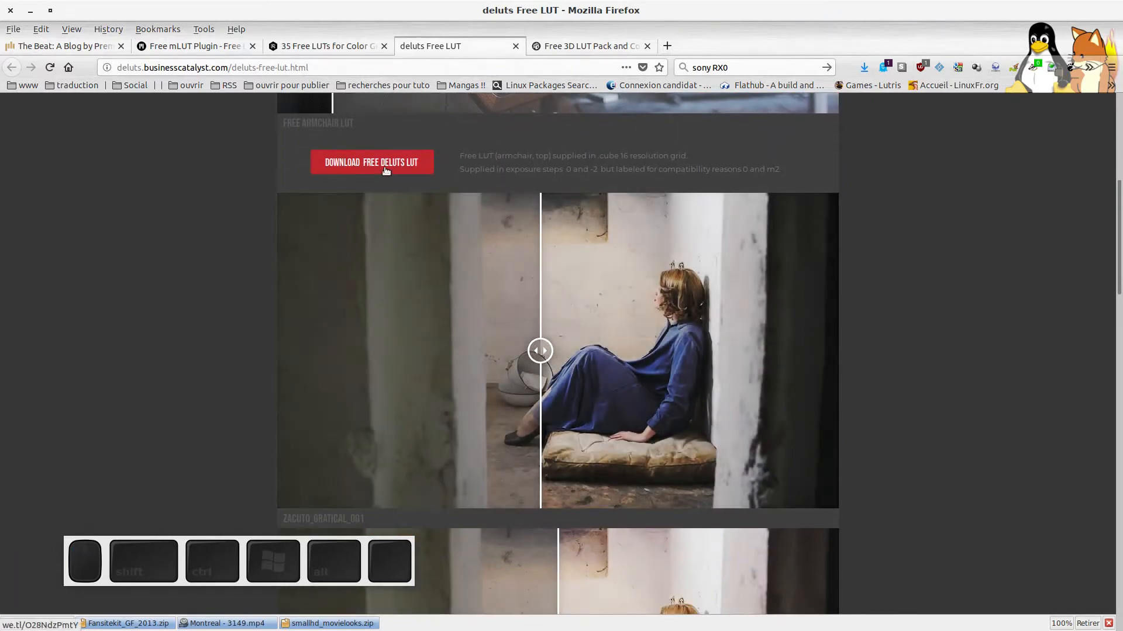
pyautogui.click(386, 170)
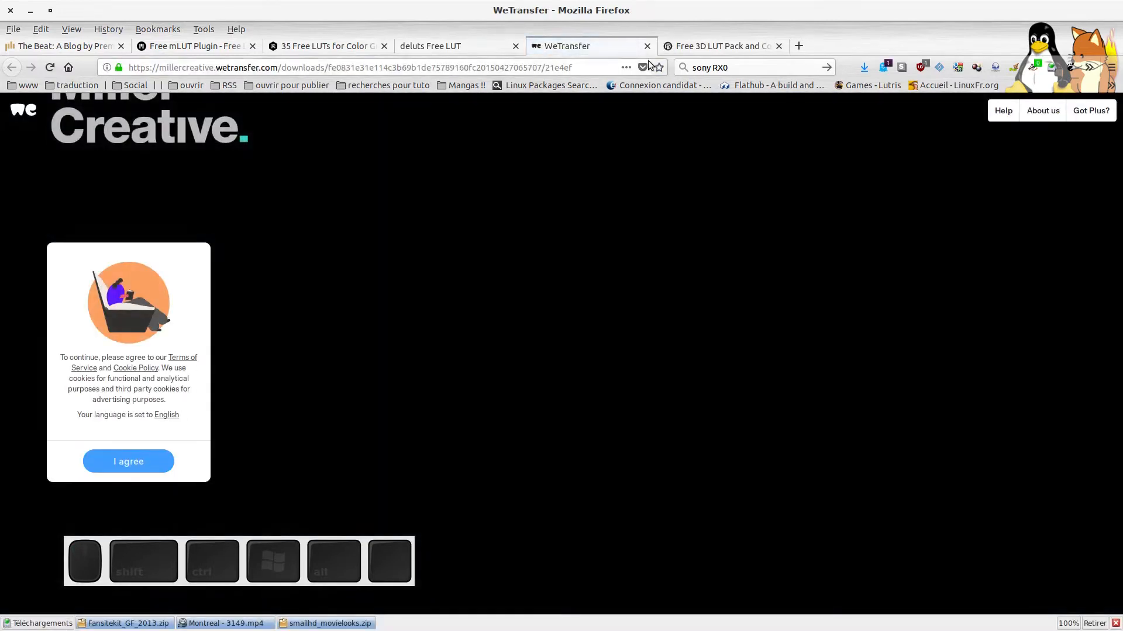
pyautogui.click(647, 46)
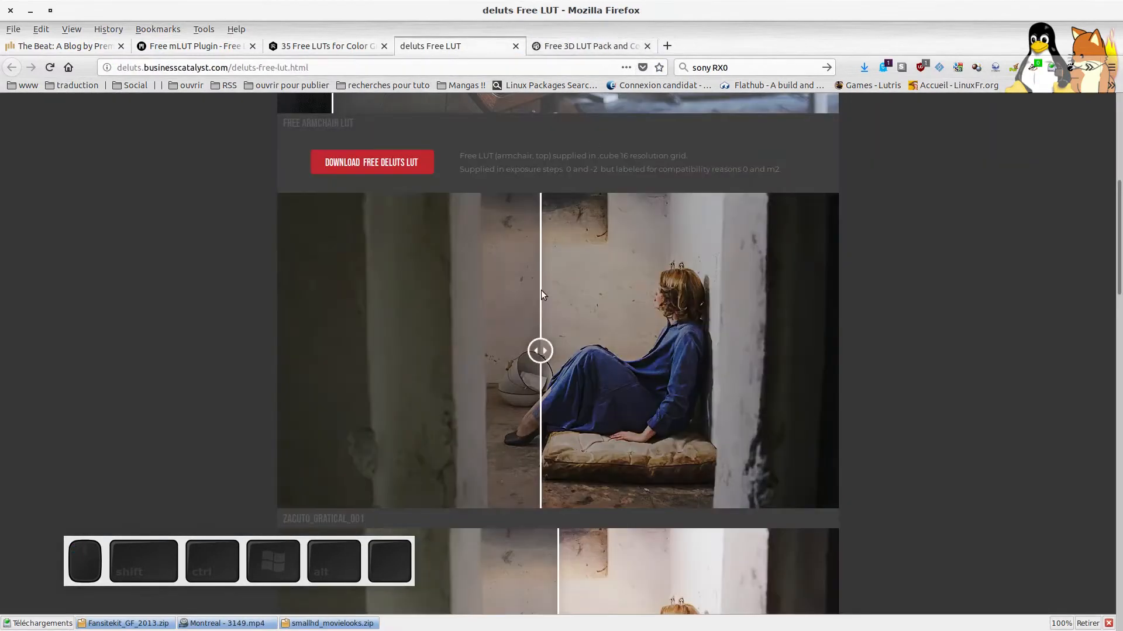
# Compare the before and after versions of the Zacuto Gratical 002 sample image with its divider
pyautogui.scroll(-6, 570, 343)
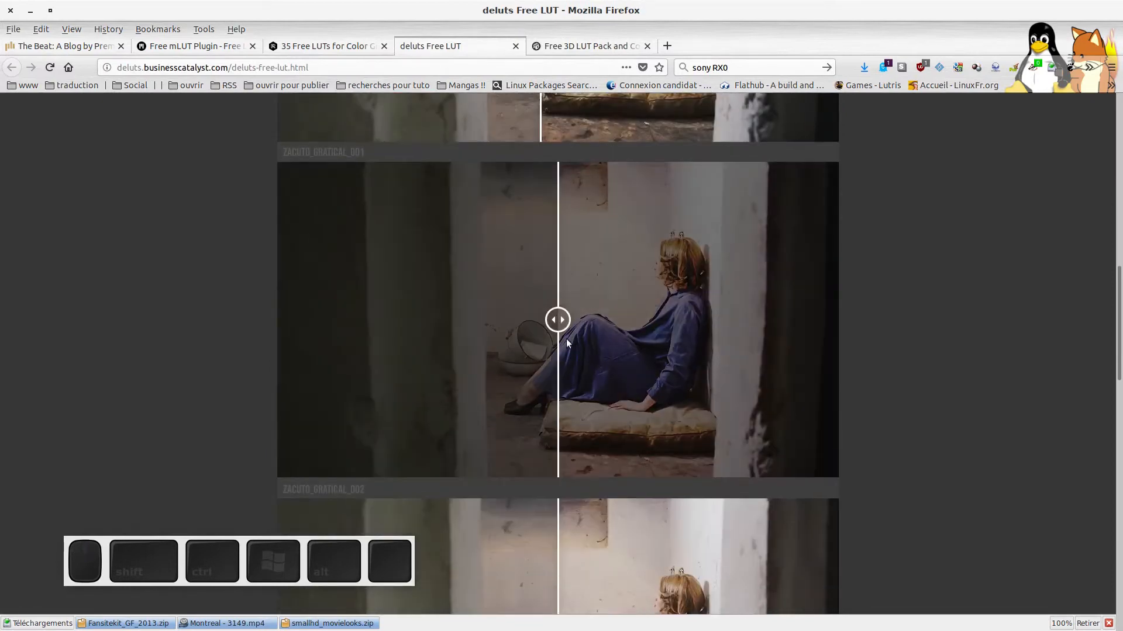
pyautogui.moveTo(559, 320); pyautogui.dragTo(521, 319)
pyautogui.scroll(-3, 576, 319)
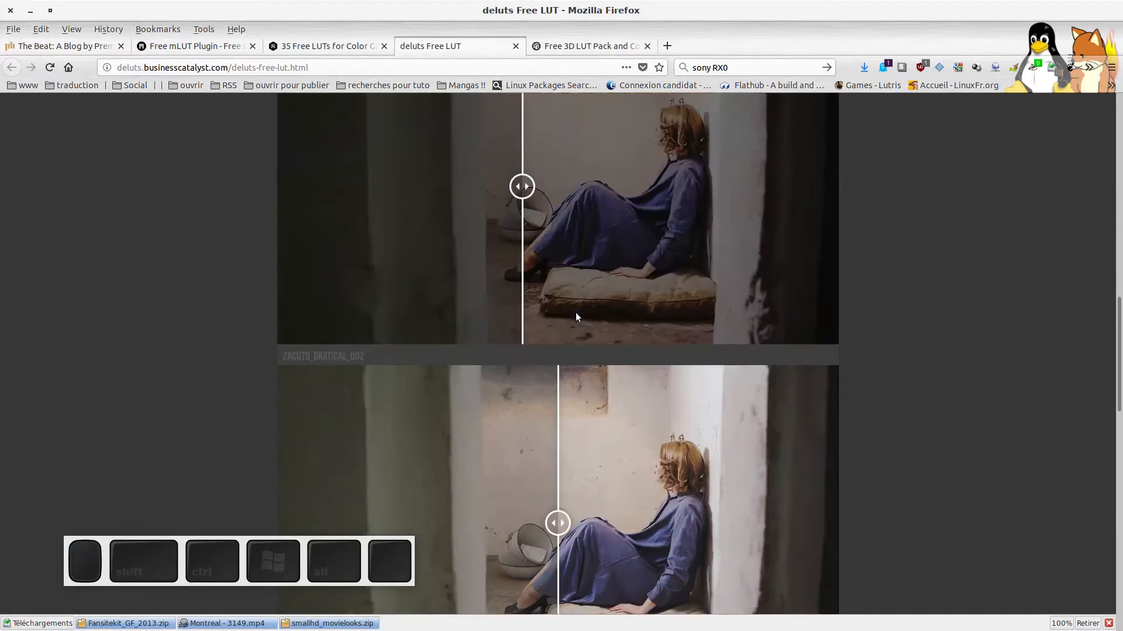
# Review RocketStock's 35 Free LUTs page, including its description and the vintage and cinematic samples
pyautogui.click(324, 45)
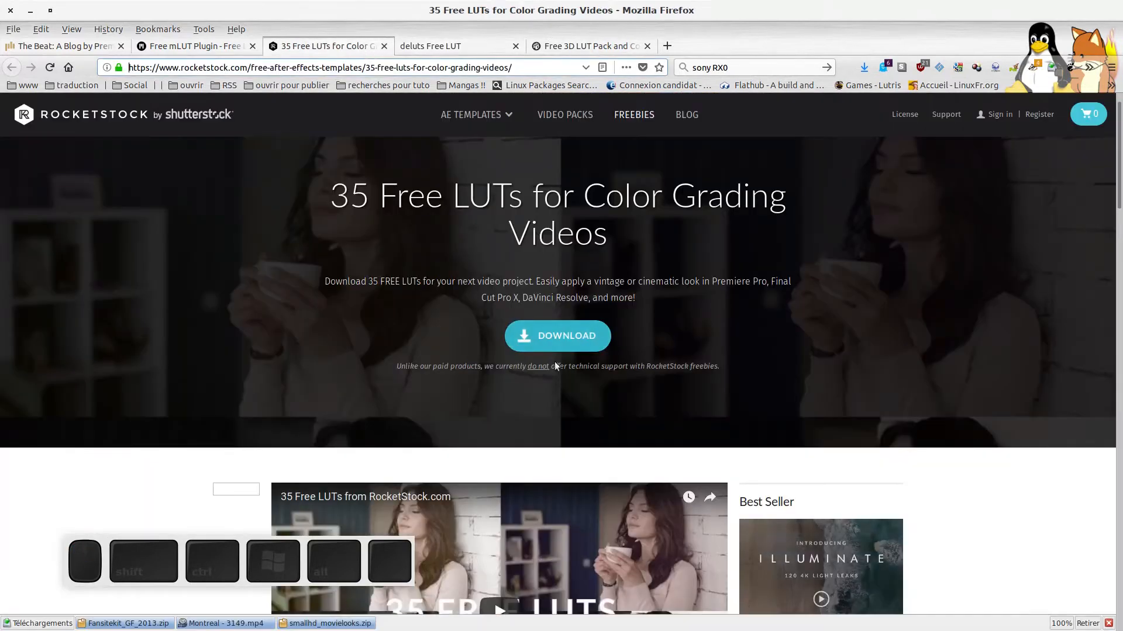
pyautogui.scroll(-2, 595, 374)
pyautogui.scroll(-3, 540, 494)
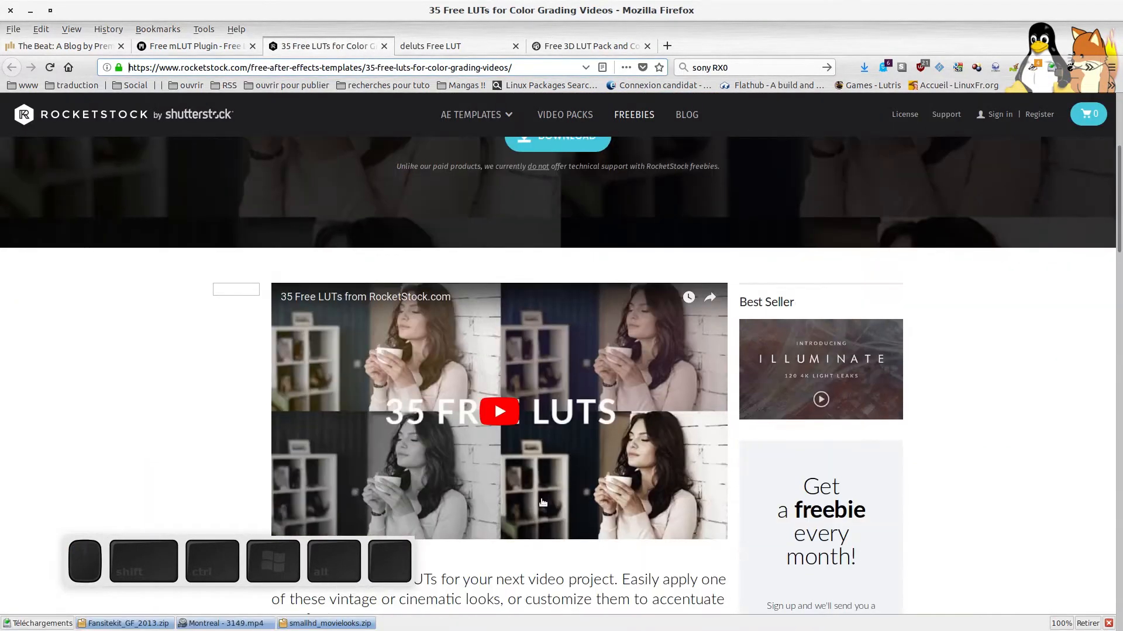
pyautogui.scroll(-5, 503, 424)
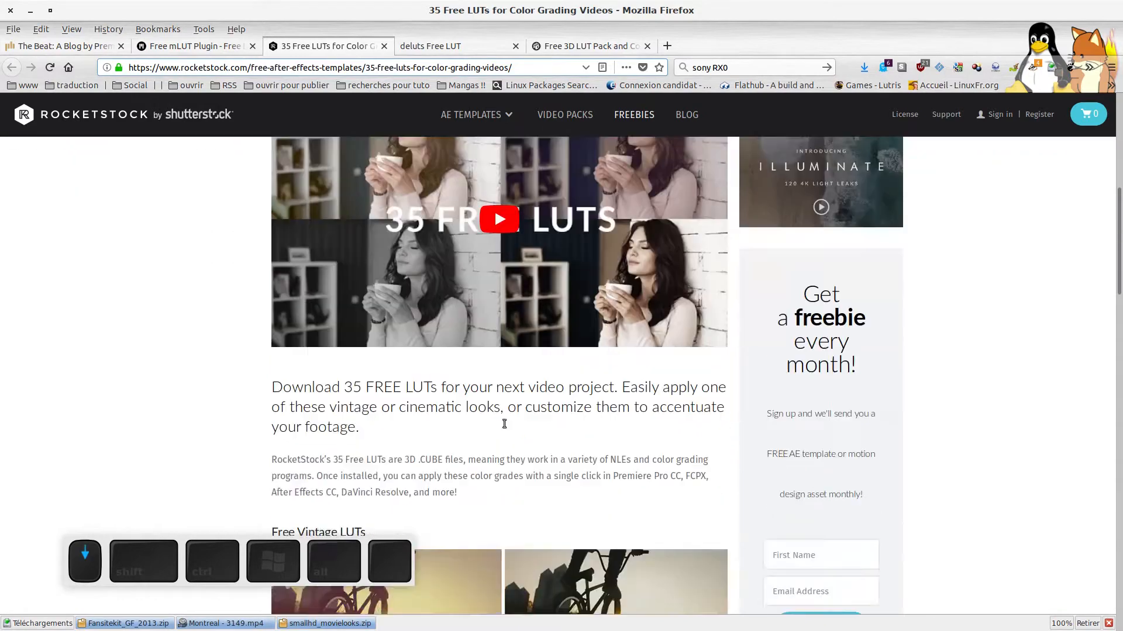
pyautogui.scroll(-2, 503, 421)
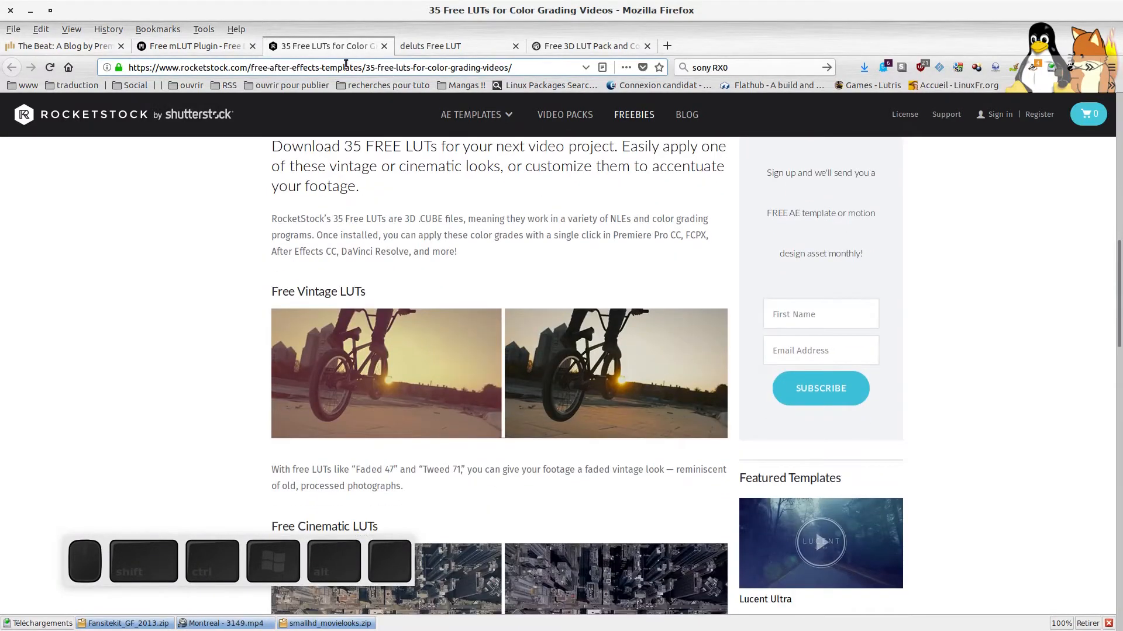
# Examine the LUT packs and the free plugin offer on the motionVFX mLUT Plugin page
pyautogui.click(190, 47)
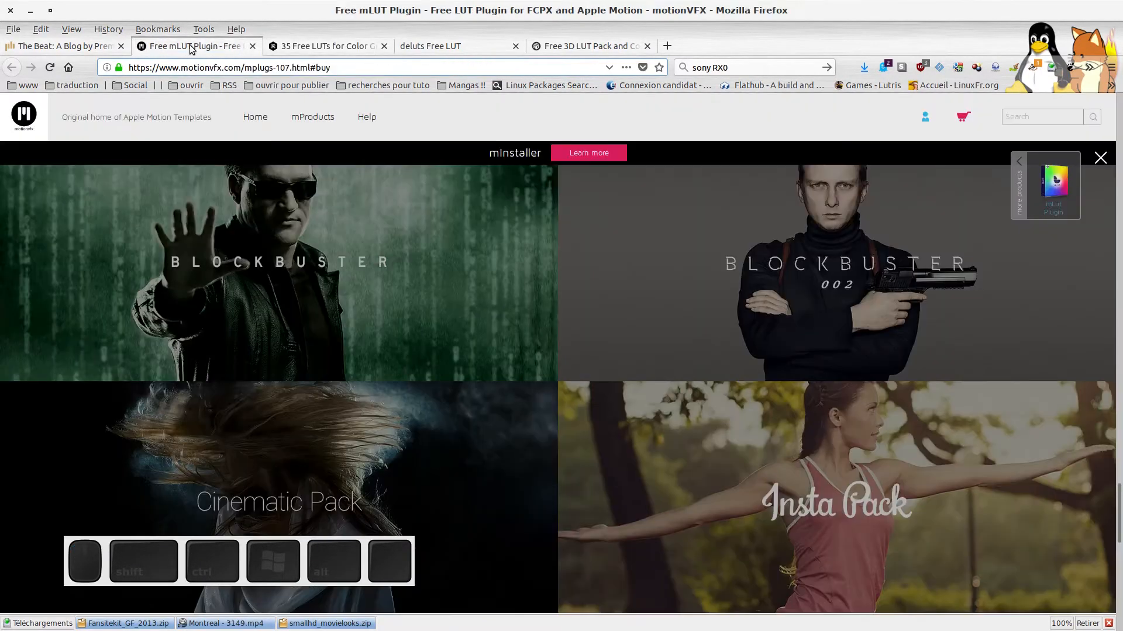
pyautogui.scroll(-2, 639, 361)
pyautogui.scroll(-1, 638, 362)
pyautogui.scroll(2, 321, 246)
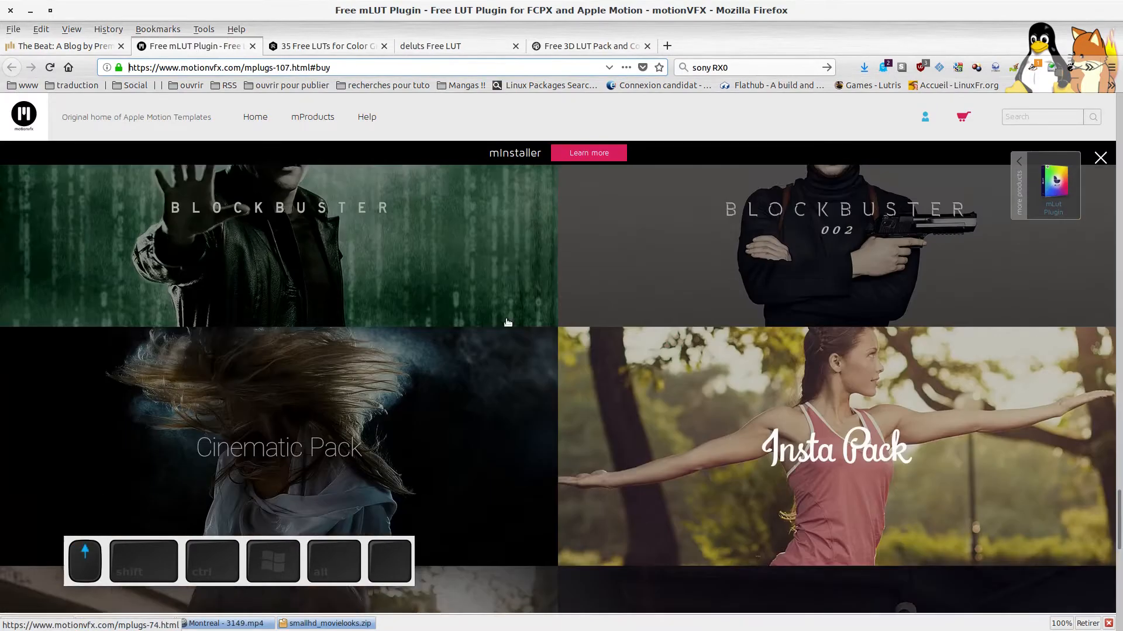
pyautogui.scroll(2, 317, 228)
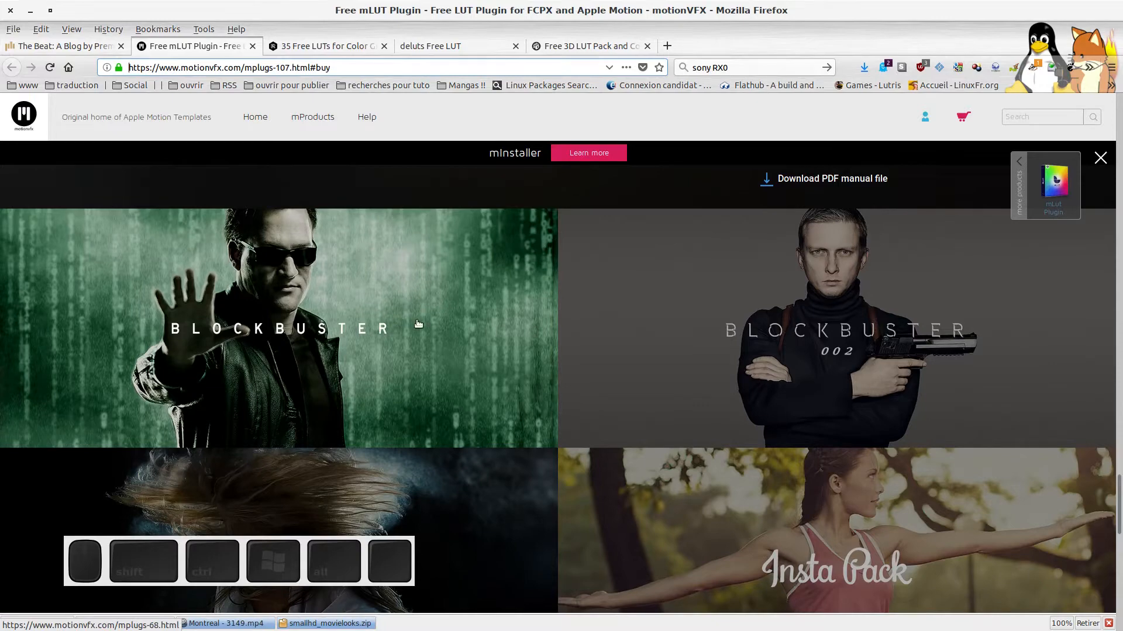
pyautogui.scroll(-5, 471, 331)
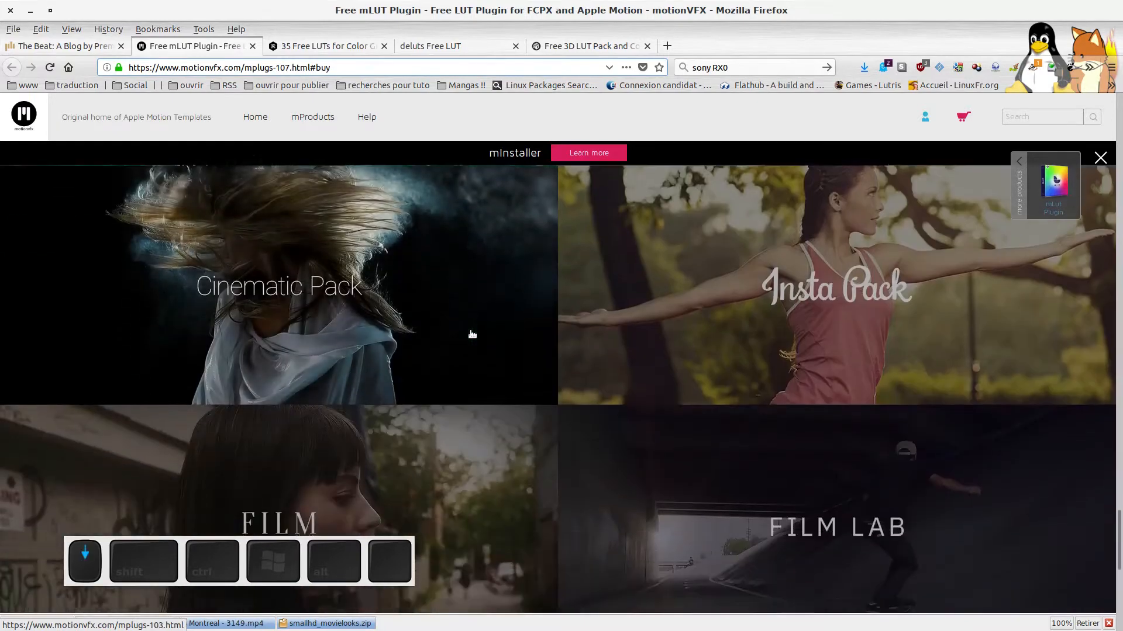
pyautogui.scroll(-6, 472, 334)
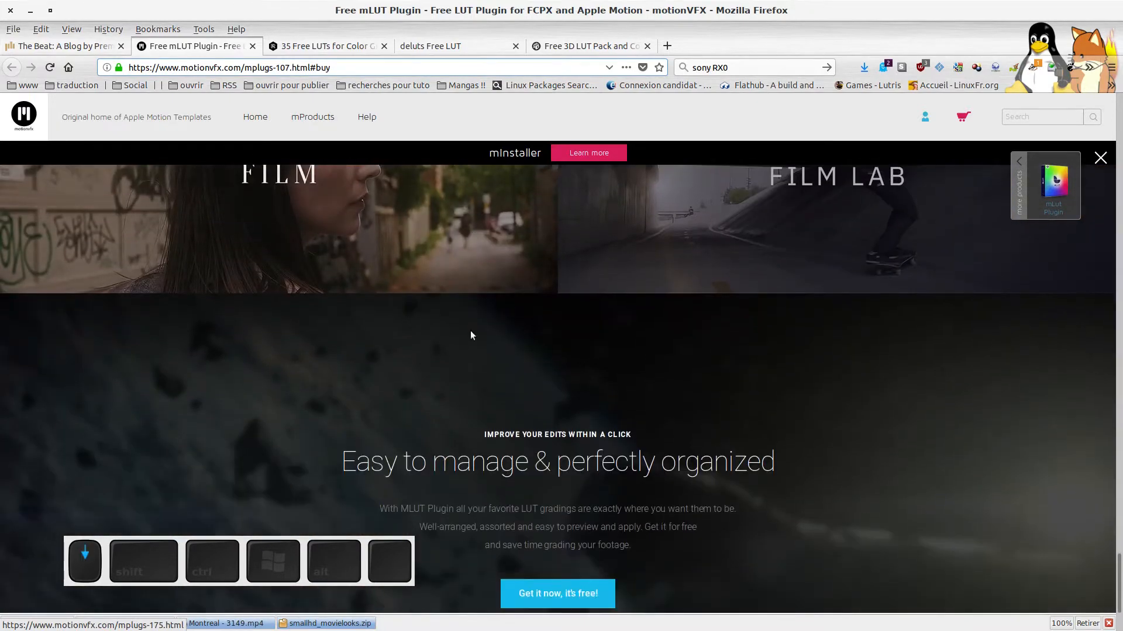
pyautogui.scroll(-2, 471, 335)
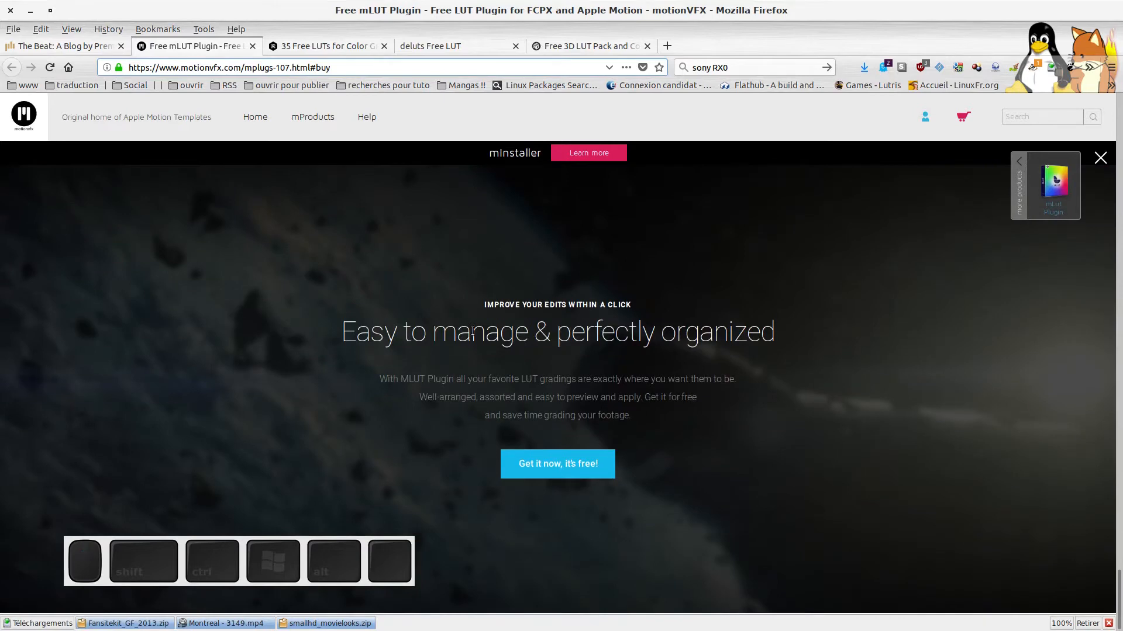
pyautogui.scroll(5, 472, 332)
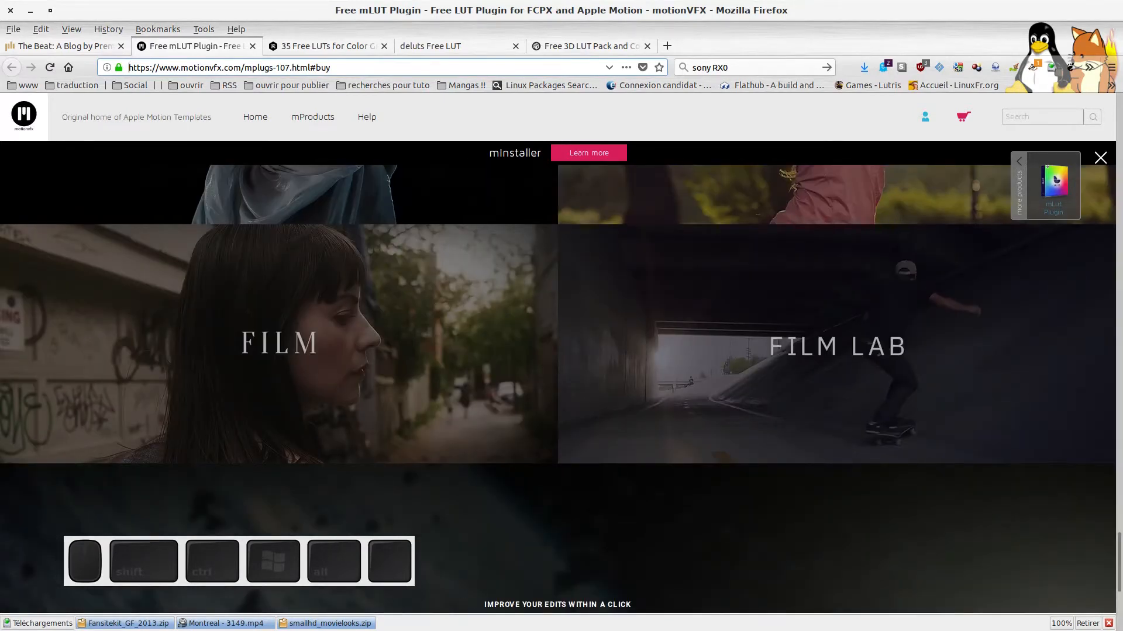
# Review the Luts folder inside the kdenlive folder, including the CUBE files in its lut subfolder
pyautogui.click(30, 11)
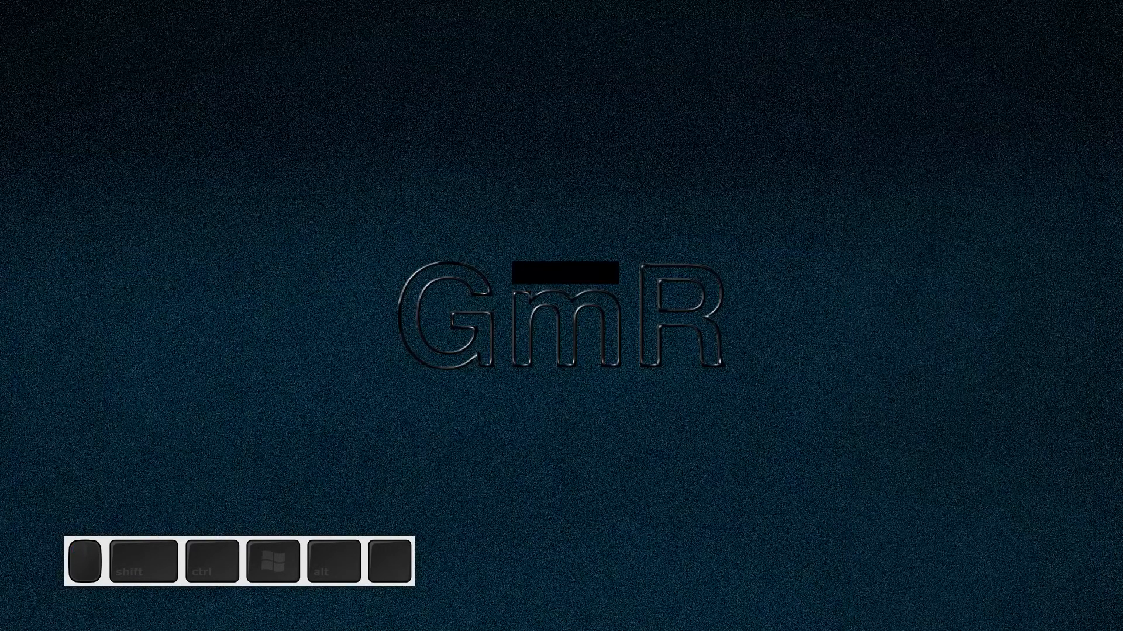
pyautogui.moveTo(0, 140); pyautogui.dragTo(802, 54)
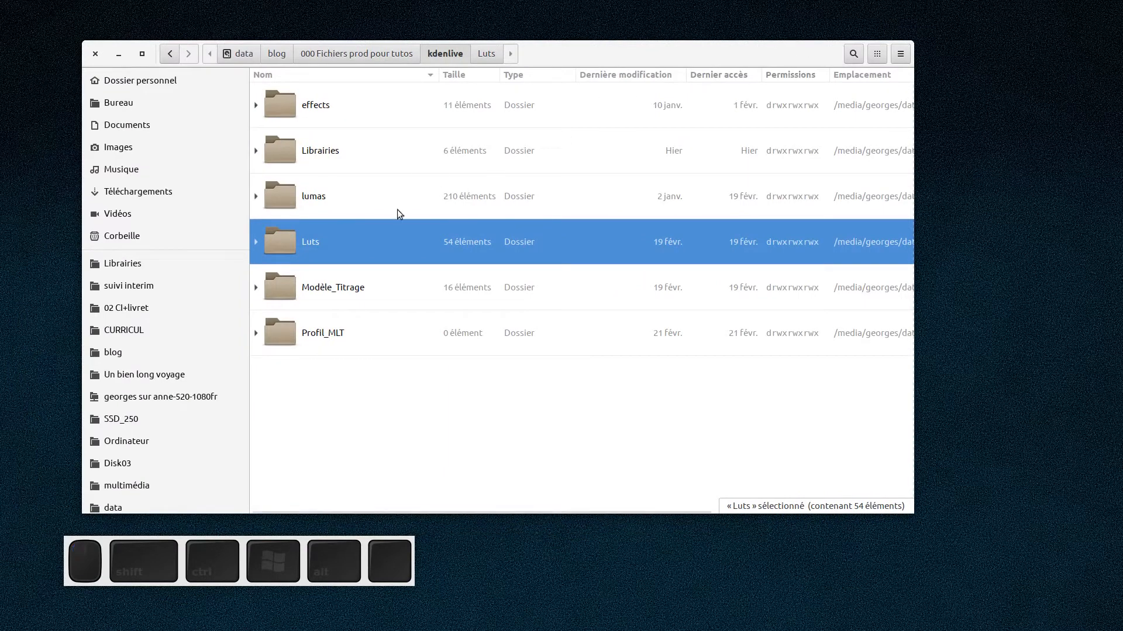
pyautogui.click(257, 244)
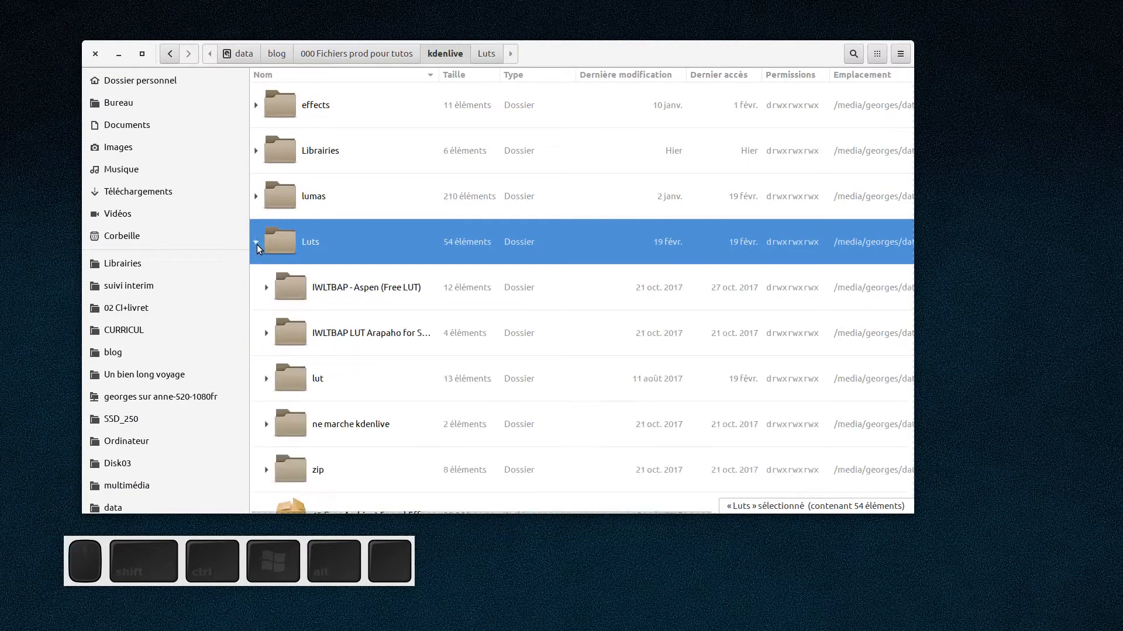
pyautogui.scroll(-1, 392, 294)
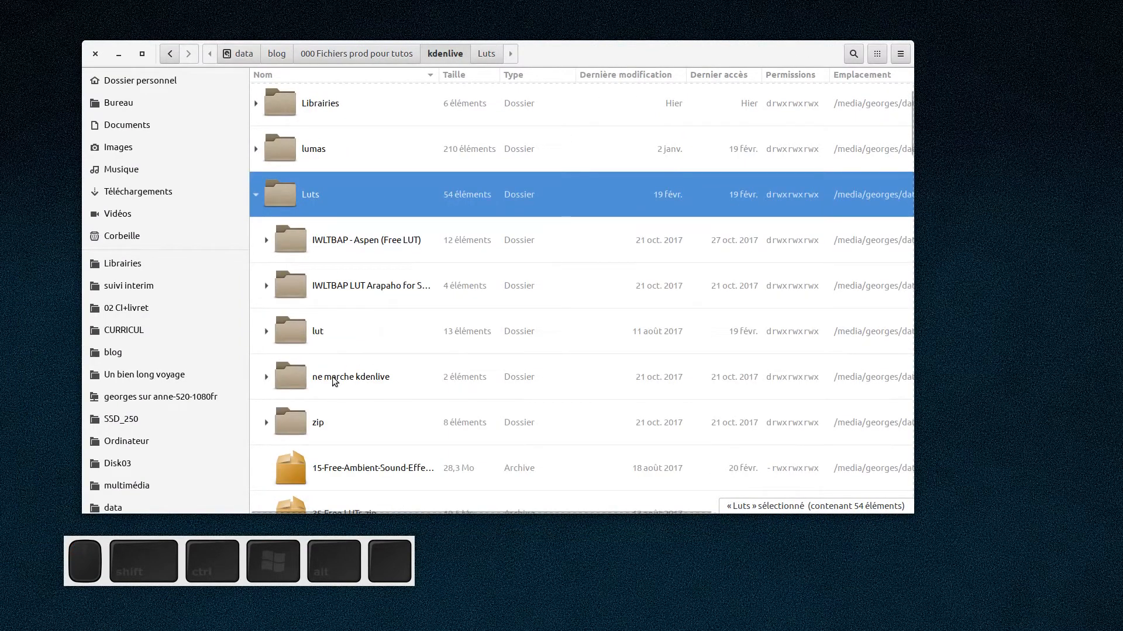
pyautogui.click(333, 379)
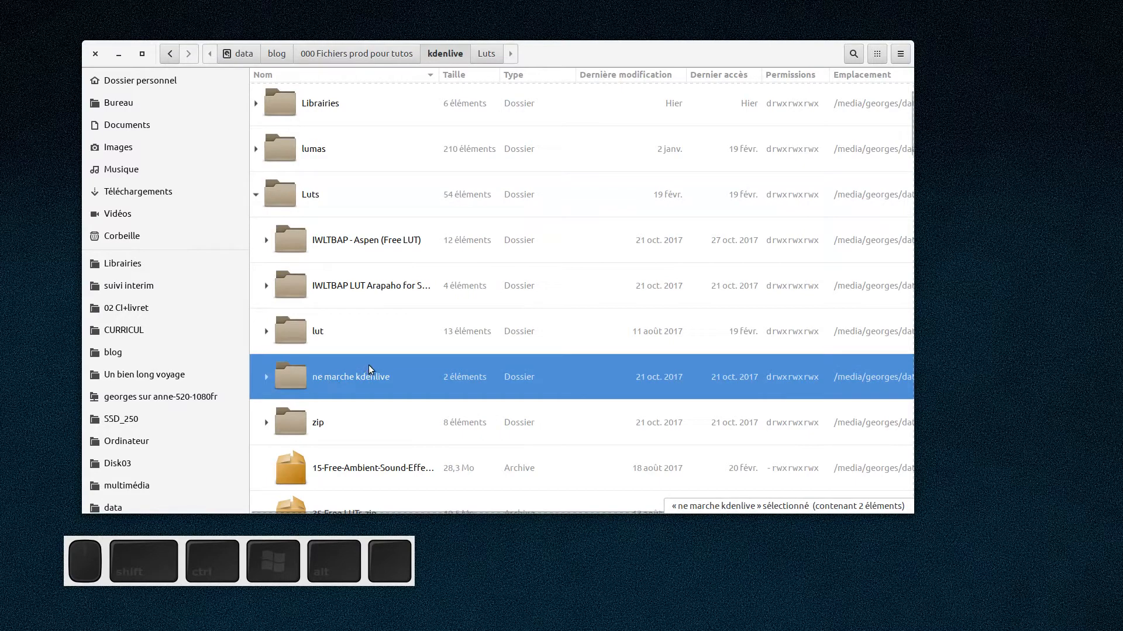
pyautogui.click(271, 333)
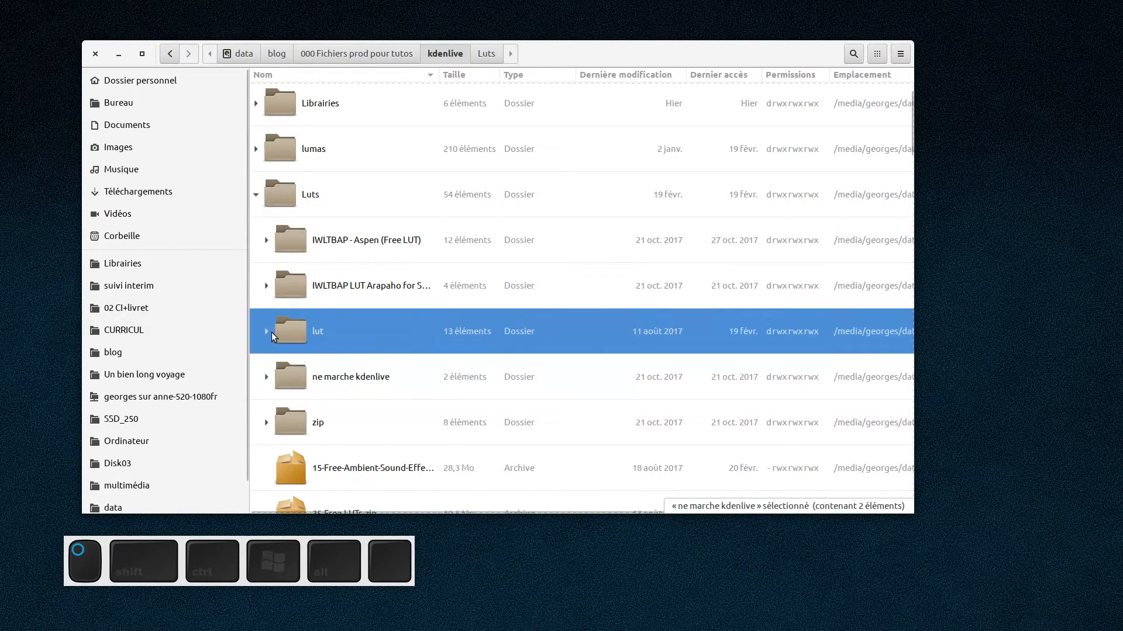
pyautogui.click(267, 331)
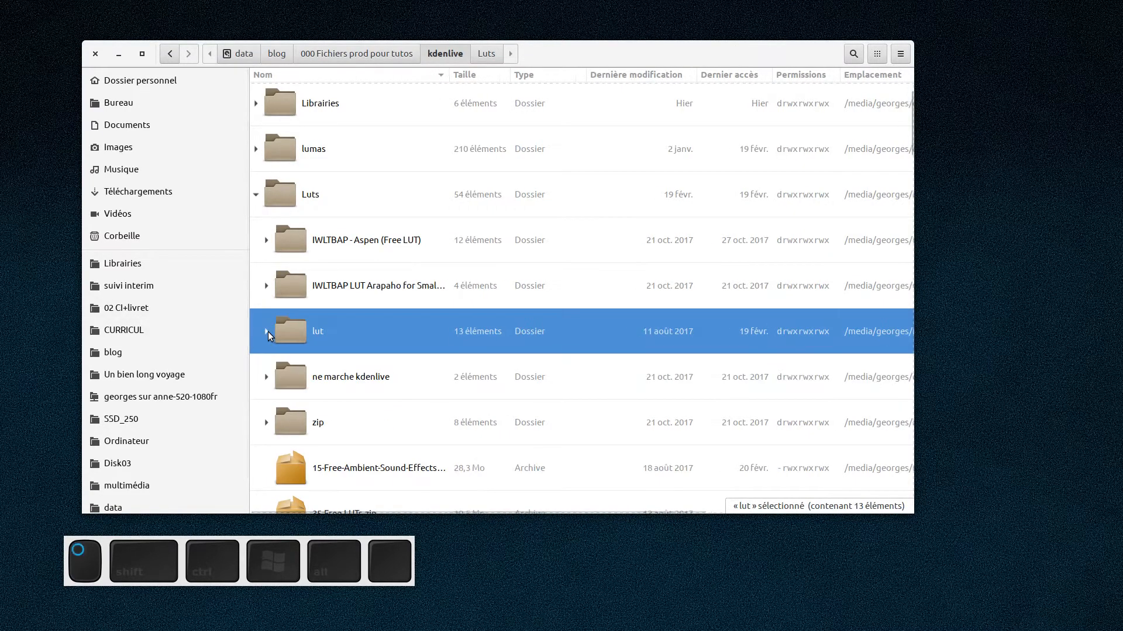
pyautogui.scroll(-2, 373, 377)
pyautogui.scroll(-5, 373, 378)
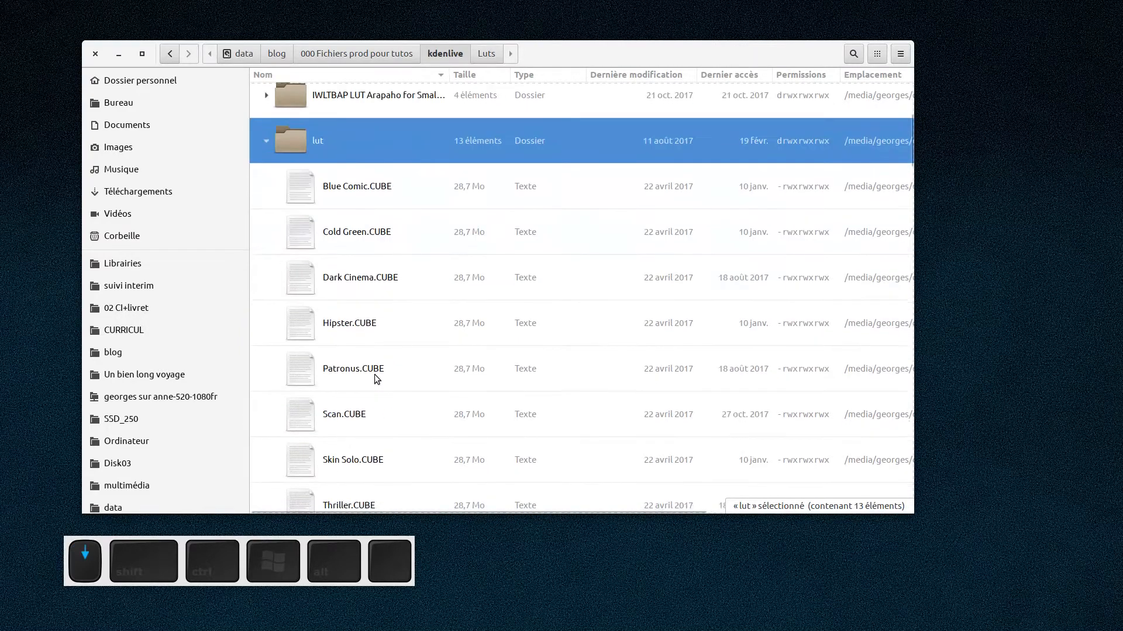
pyautogui.scroll(4, 388, 215)
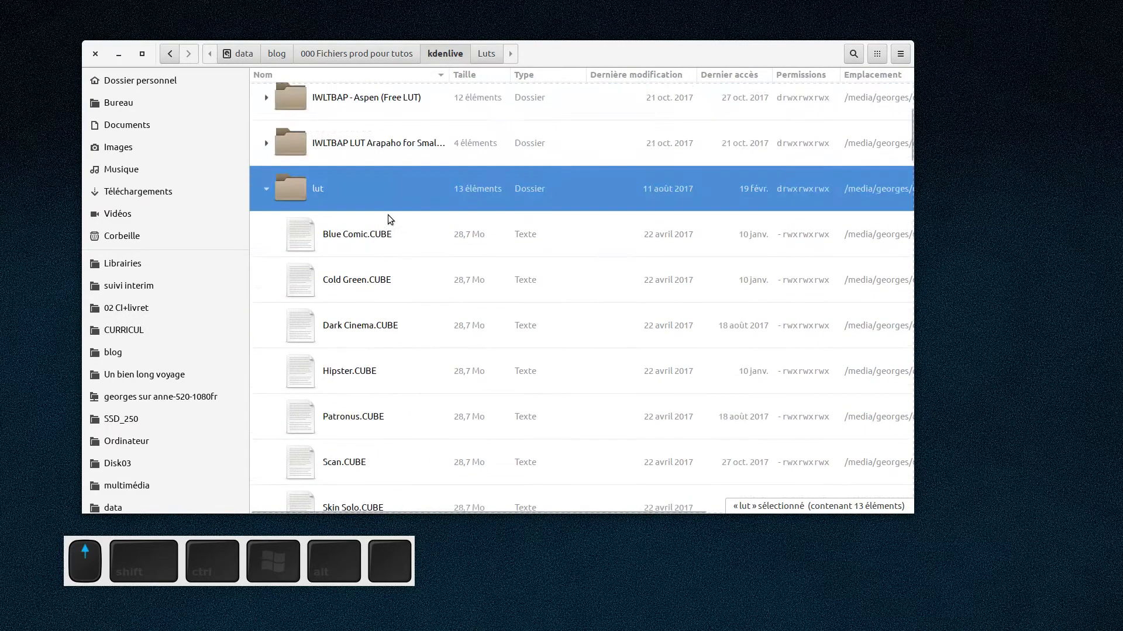
pyautogui.scroll(3, 388, 215)
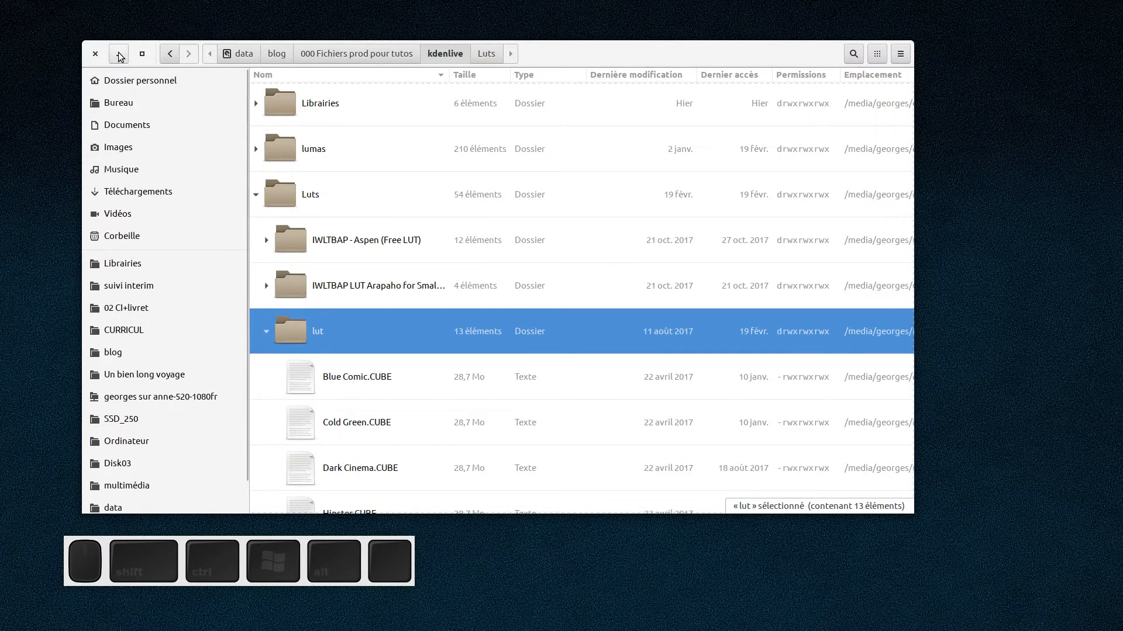
# Open the smallhd_movielooks.zip archive from the Kdenlive les LUTs folder
pyautogui.moveTo(552, 56); pyautogui.dragTo(592, 186)
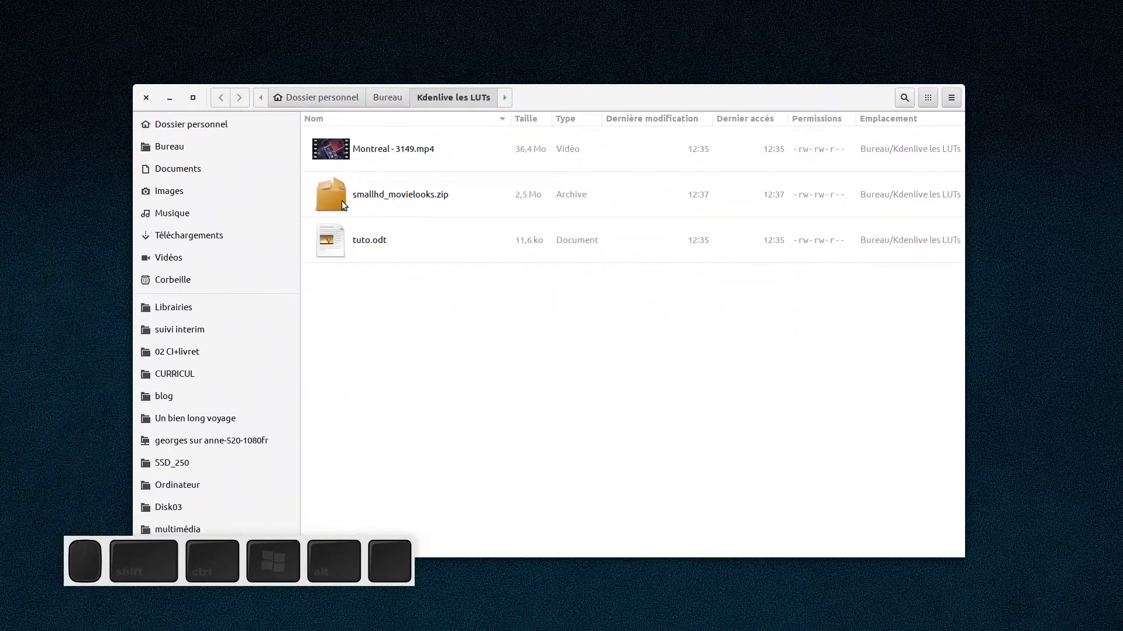
pyautogui.click(341, 201)
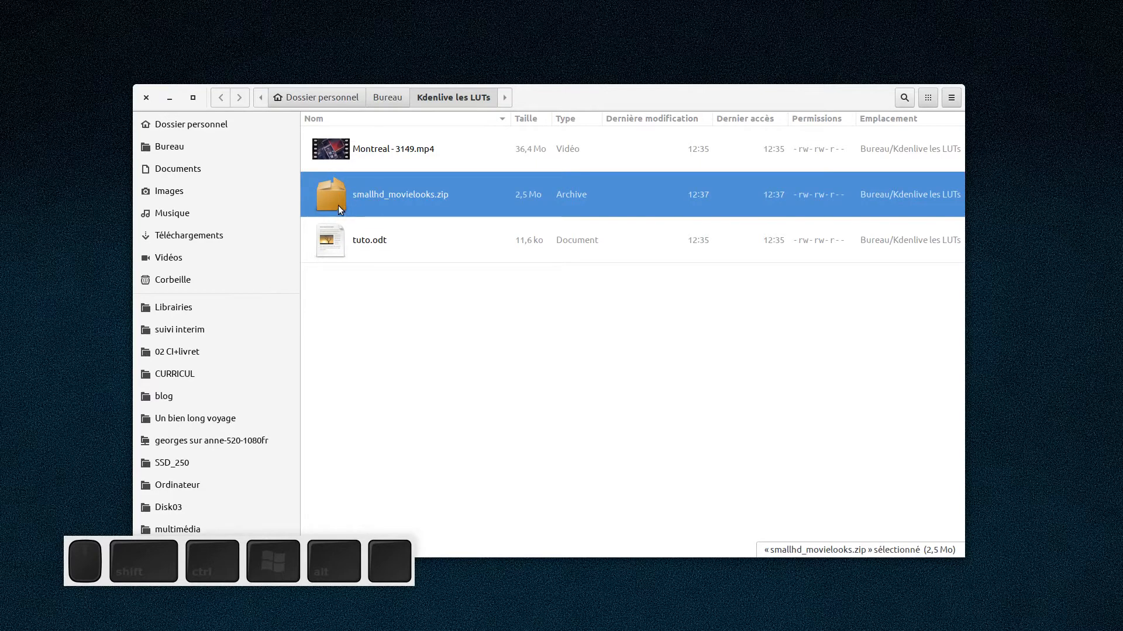
pyautogui.doubleClick(339, 206)
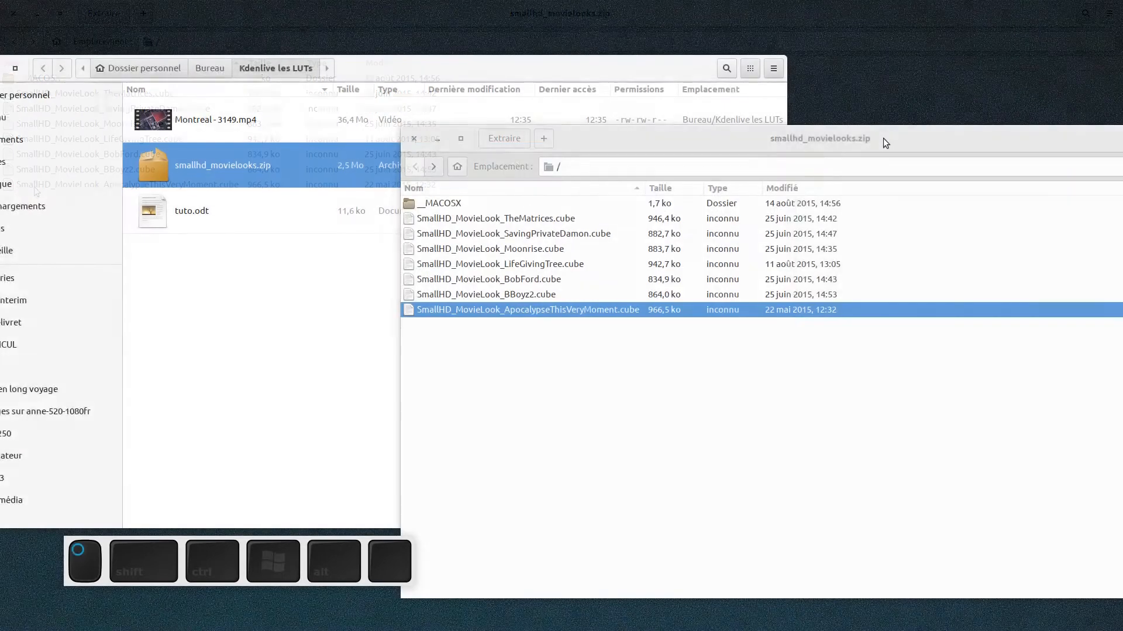
# Create a new folder named luts in the Kdenlive les LUTs folder
pyautogui.rightClick(208, 331)
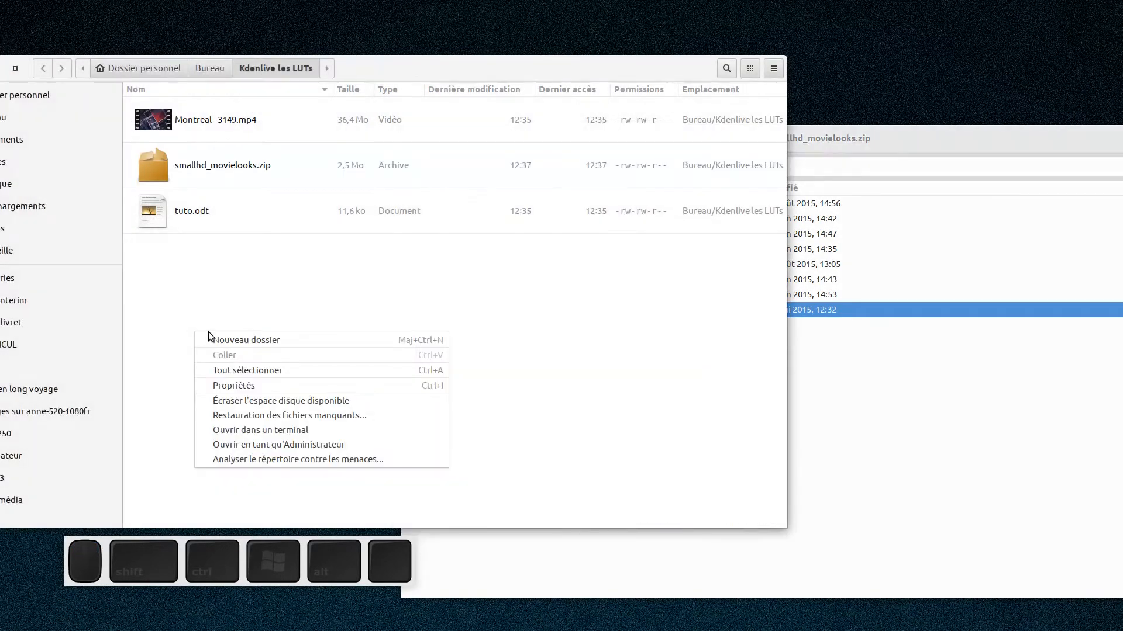
pyautogui.click(229, 342)
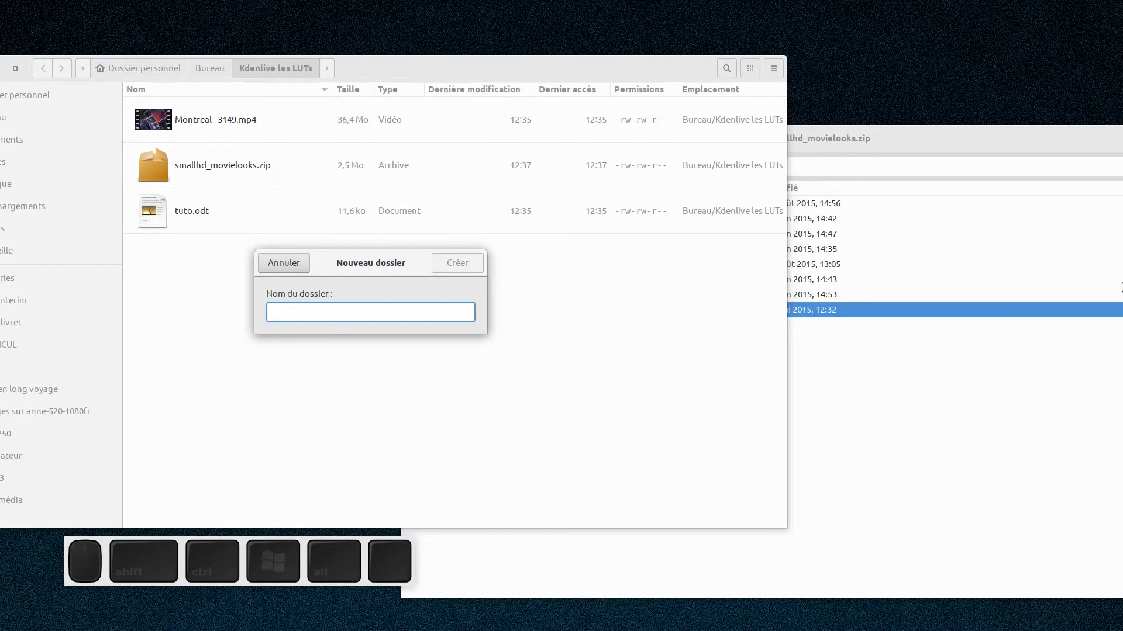
pyautogui.write('lut')
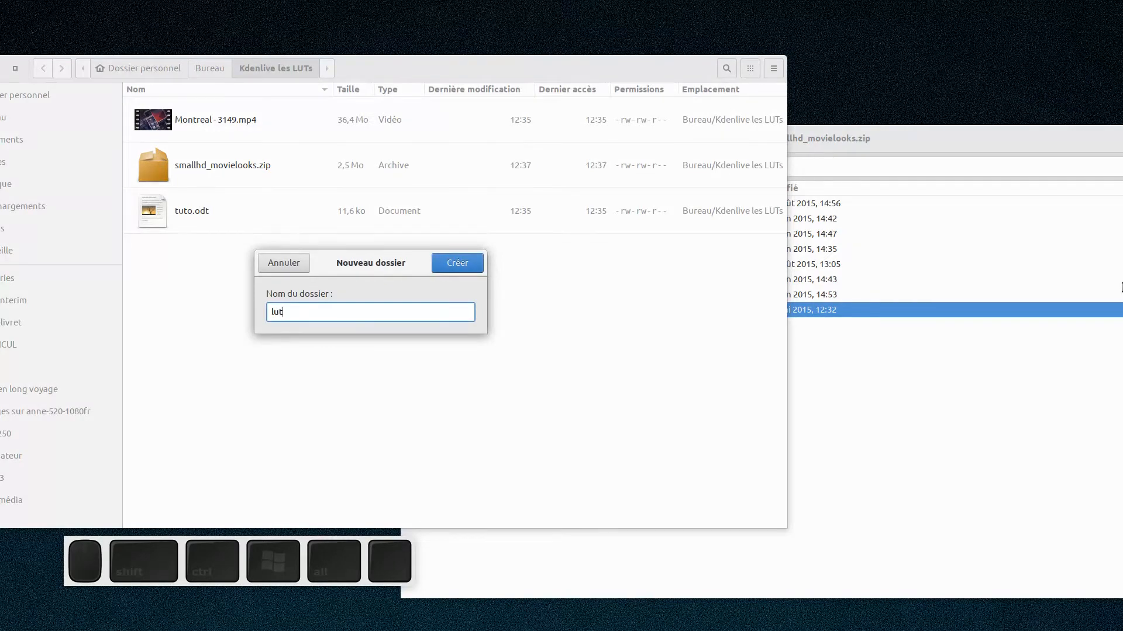
pyautogui.write('s')
pyautogui.click(471, 265)
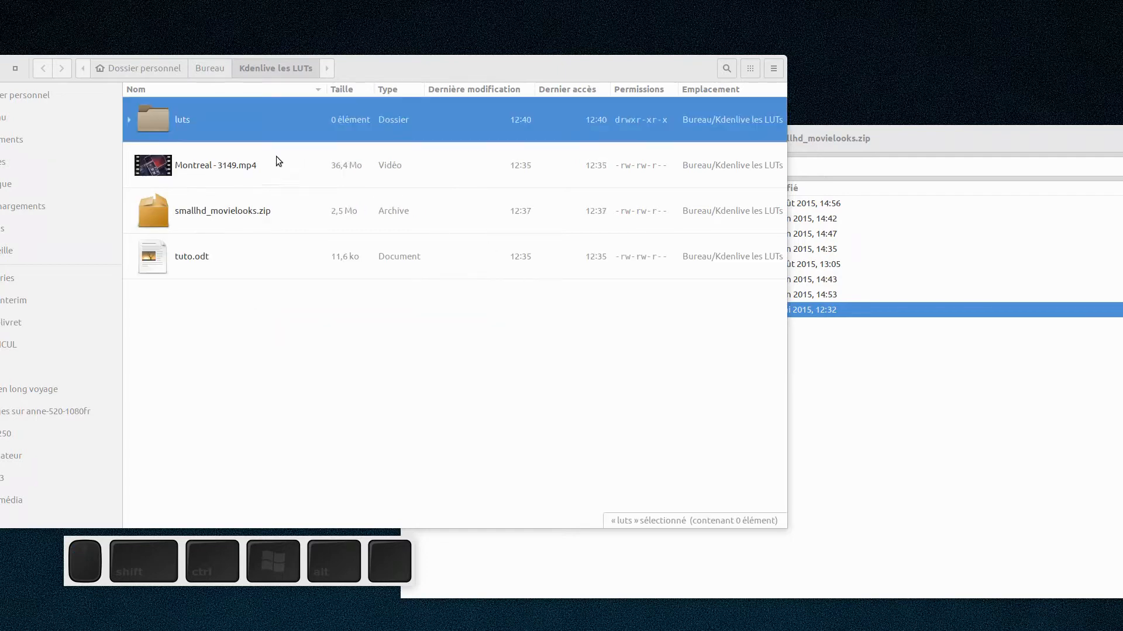
# Extract all the SmallHD_MovieLook .cube files from the archive into the luts folder, check the folder and close the archive
pyautogui.click(819, 135)
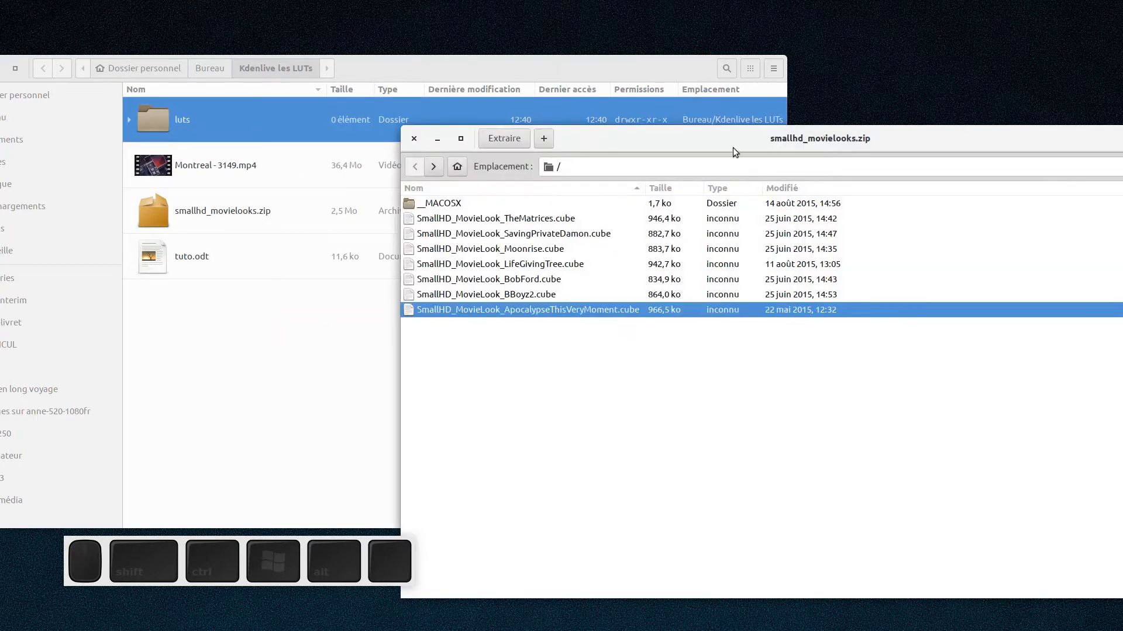
pyautogui.click(465, 219)
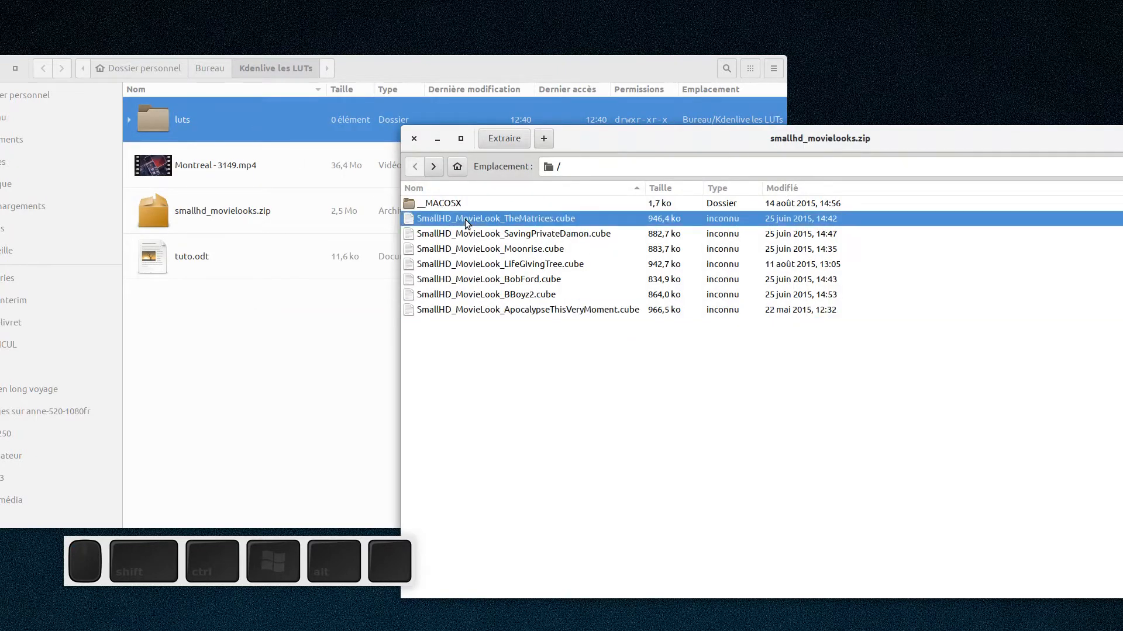
pyautogui.keyDown('shift'); pyautogui.click(466, 310); pyautogui.keyUp('shift')
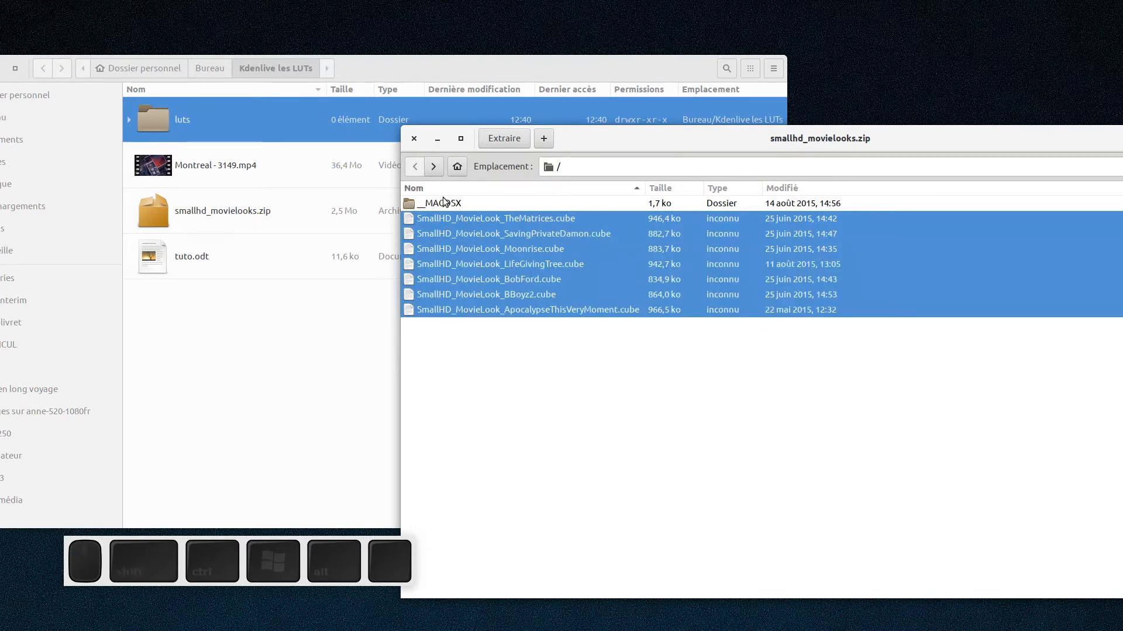
pyautogui.moveTo(432, 220); pyautogui.dragTo(223, 129)
pyautogui.doubleClick(160, 121)
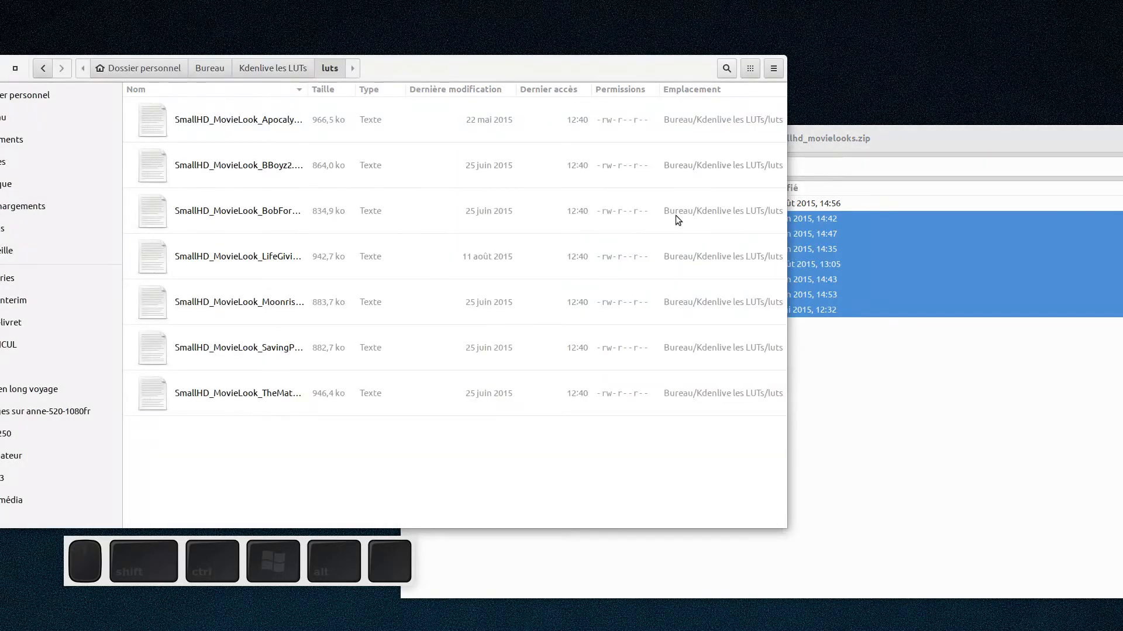
pyautogui.click(847, 143)
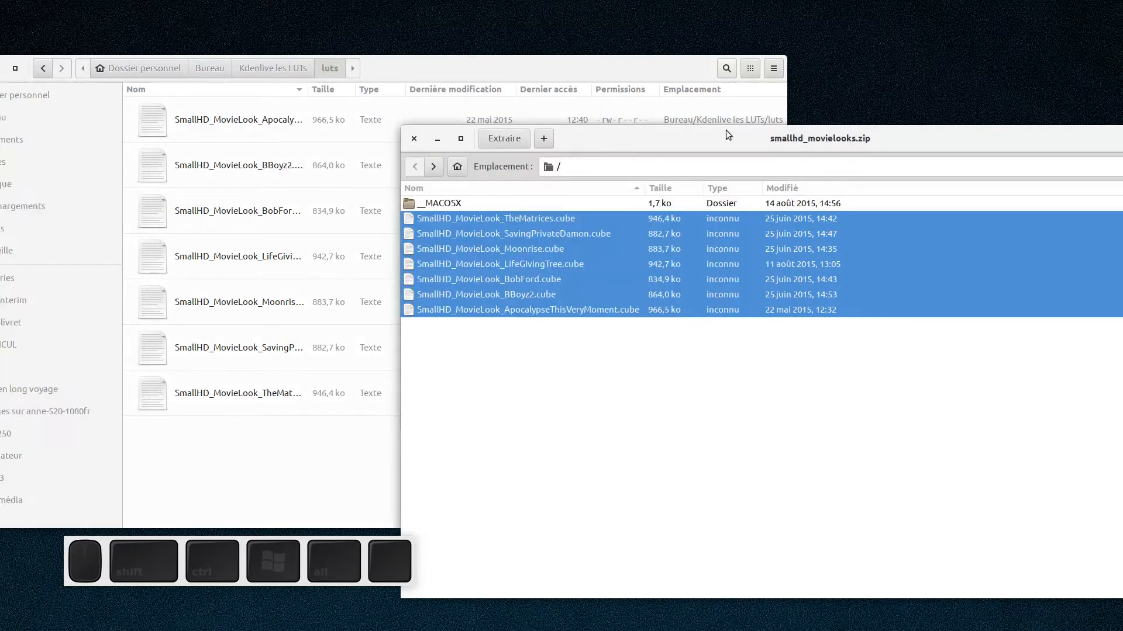
pyautogui.click(414, 139)
# Switch to Kdenlive, check its version information, and close the About dialog
pyautogui.moveTo(396, 72); pyautogui.dragTo(0, 351)
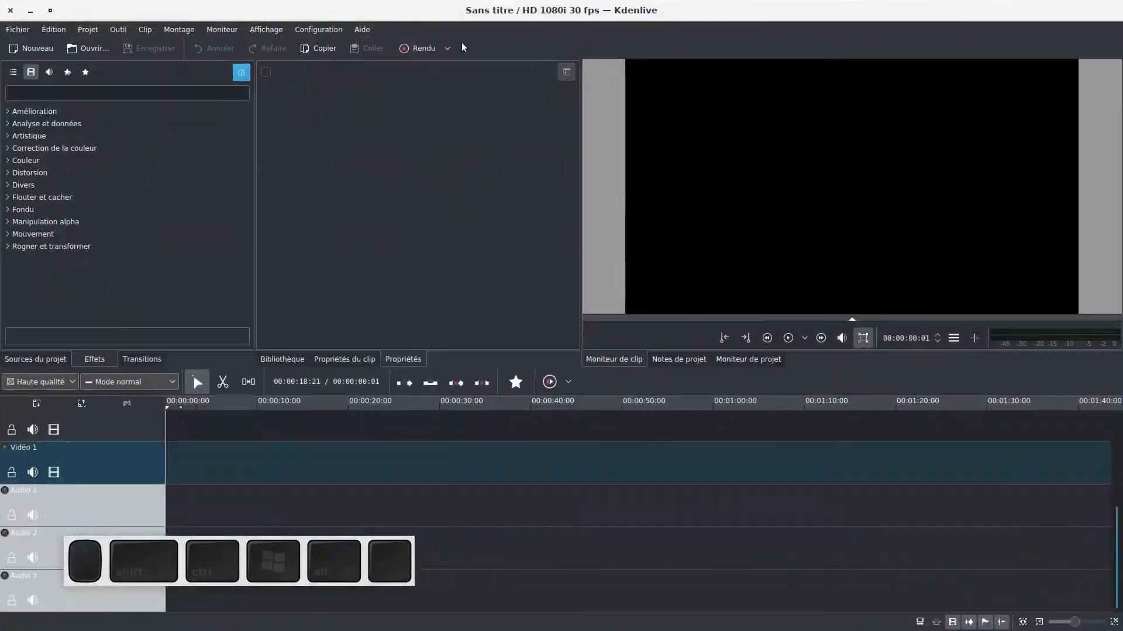
pyautogui.click(362, 30)
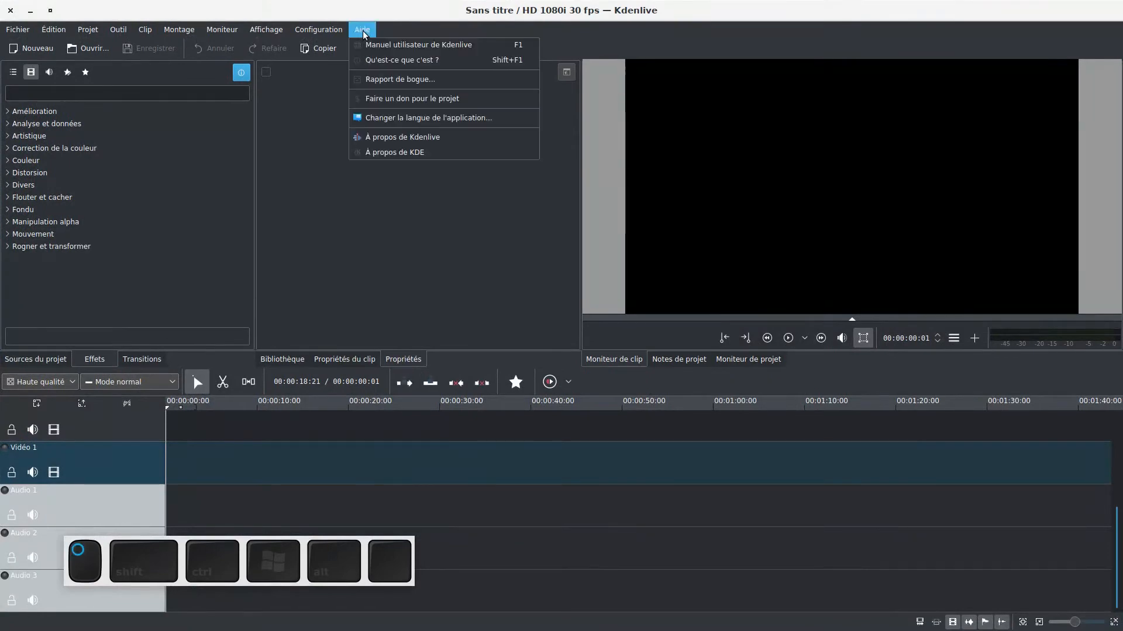
pyautogui.click(392, 140)
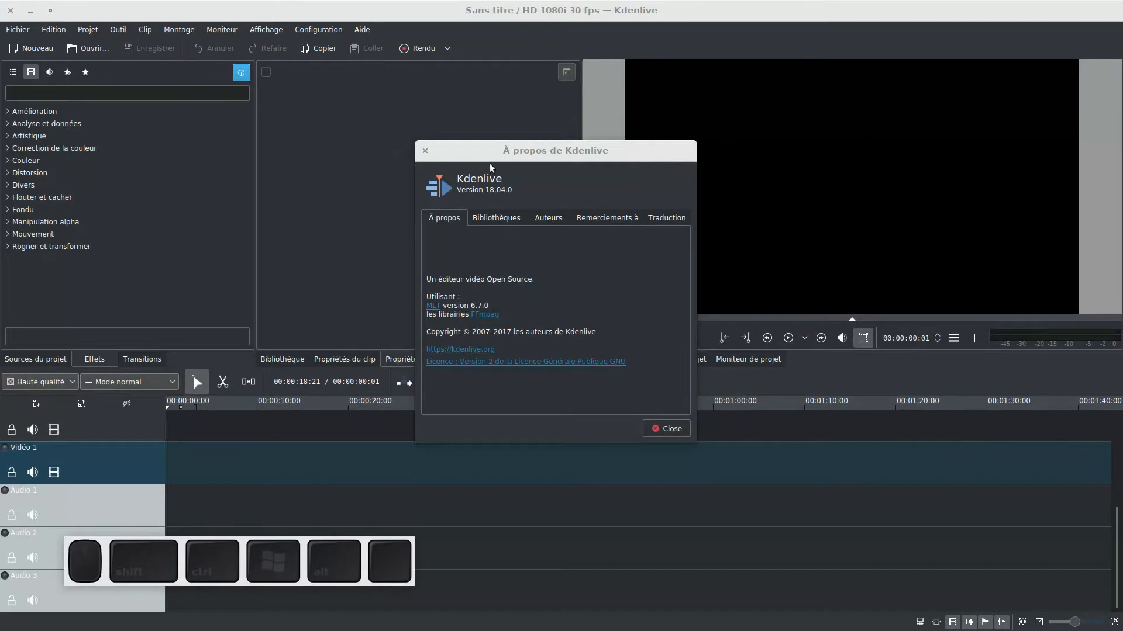
pyautogui.moveTo(490, 166); pyautogui.dragTo(467, 157)
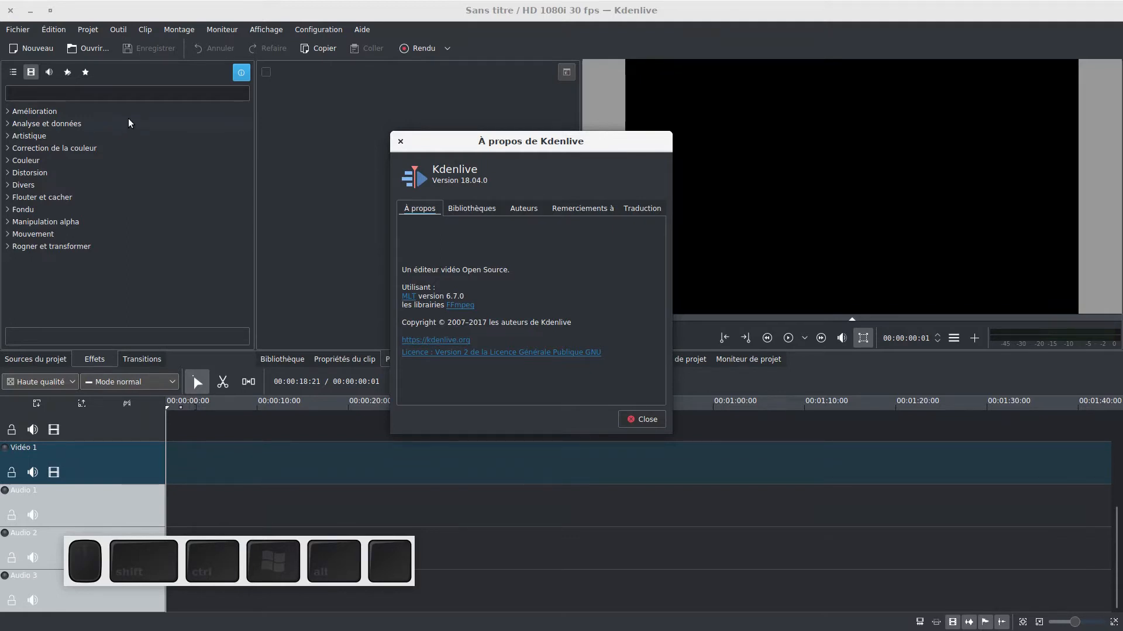
pyautogui.click(660, 418)
# Add Montreal - 3149.mp4 to the project sources and switch the project to the clip's HD 1080p 29.97 fps profile
pyautogui.click(36, 359)
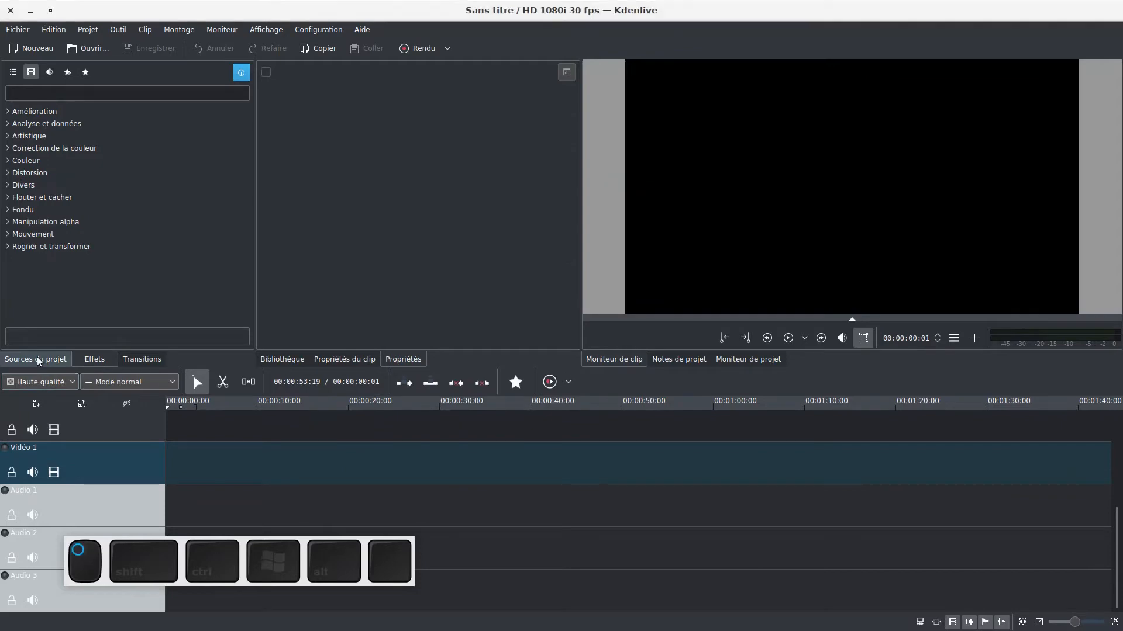
pyautogui.moveTo(0, 184); pyautogui.dragTo(715, 134)
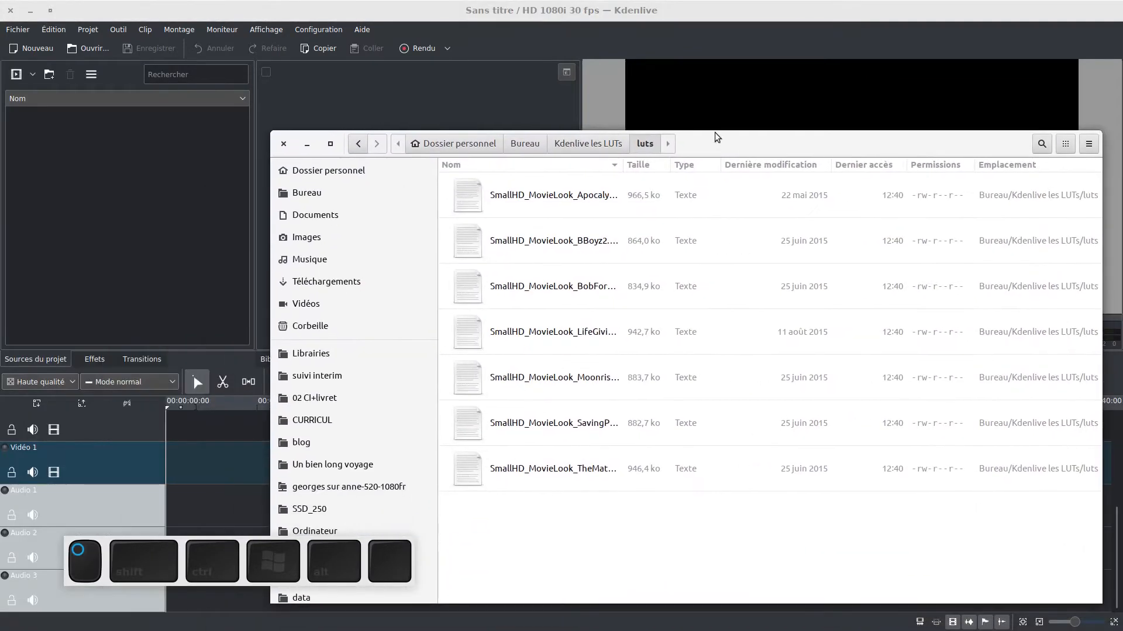
pyautogui.click(579, 144)
pyautogui.moveTo(497, 244); pyautogui.dragTo(156, 200)
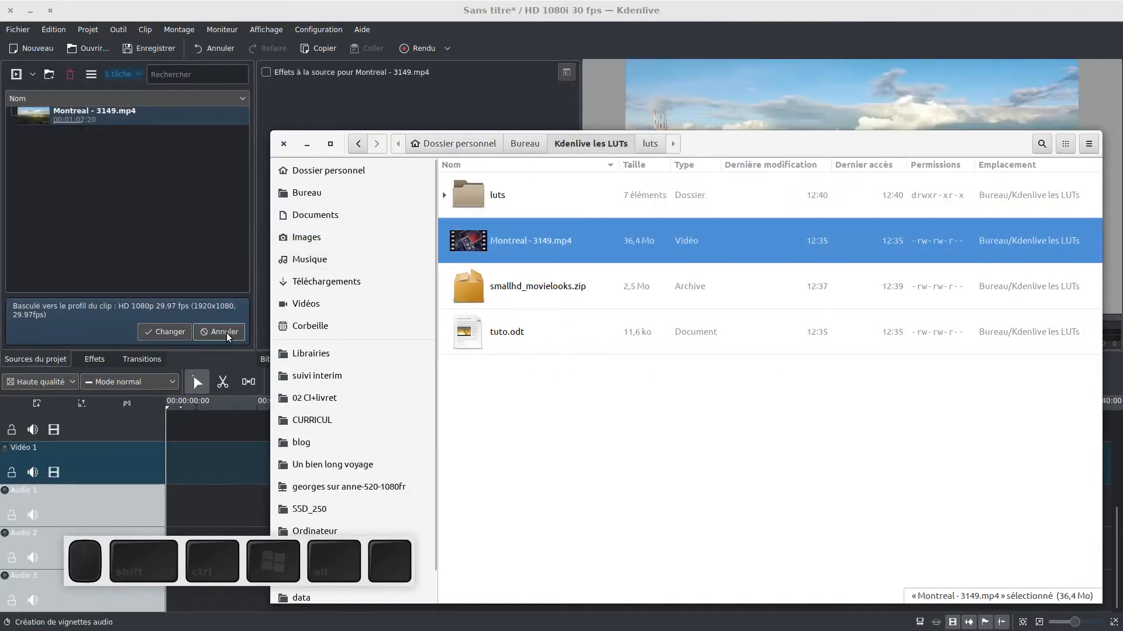
pyautogui.click(172, 332)
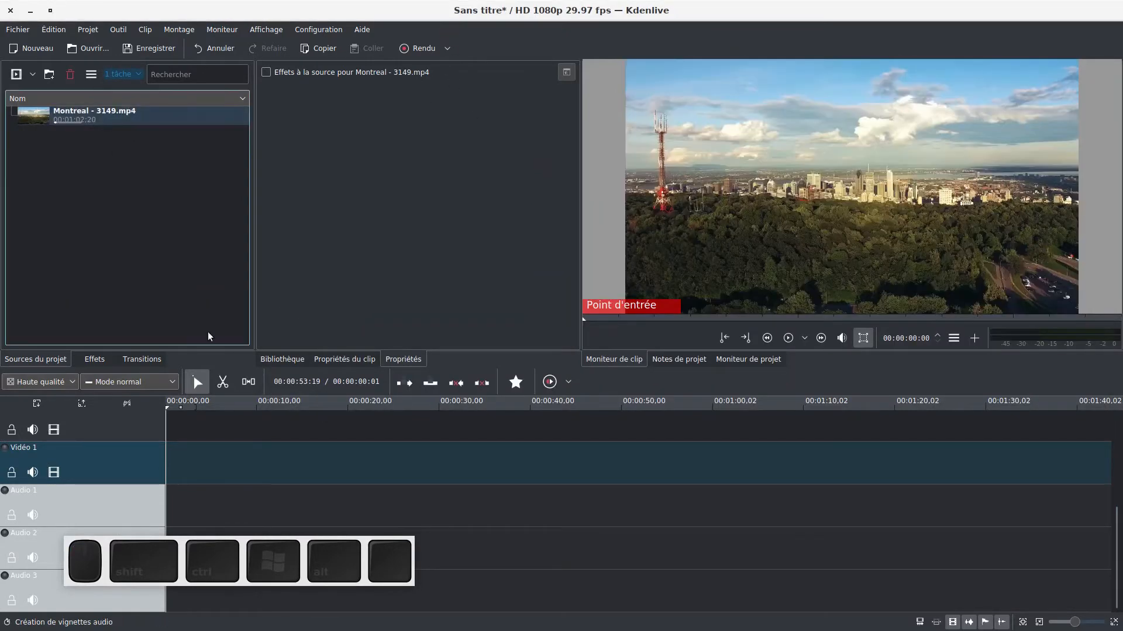
# Preview the Montreal - 3149.mp4 source clip in the clip monitor
pyautogui.click(788, 338)
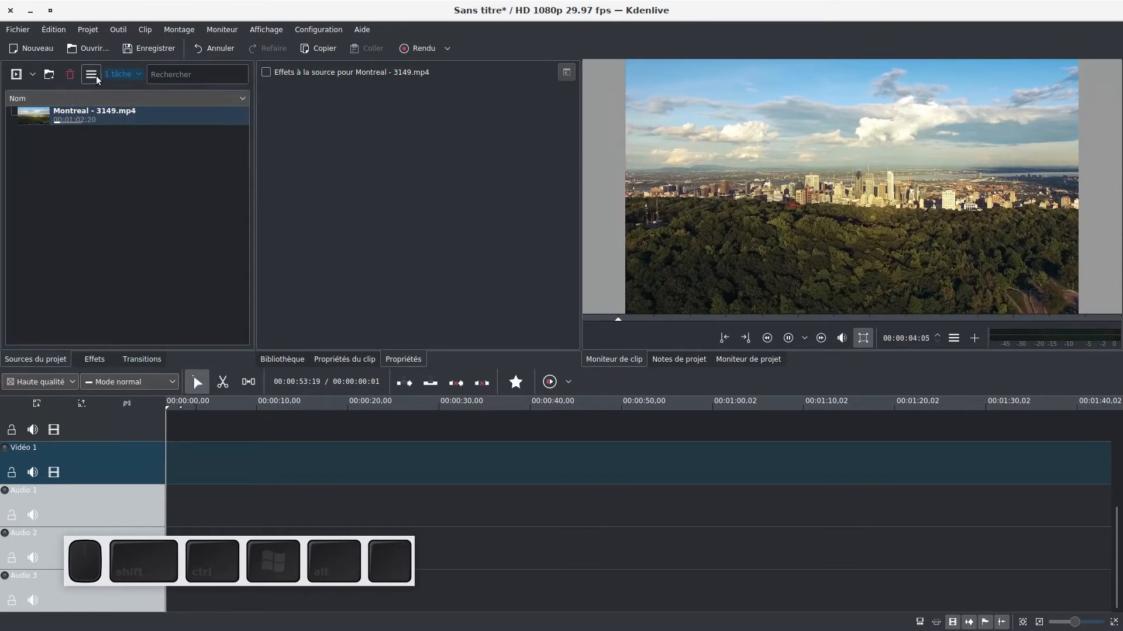
pyautogui.click(788, 338)
pyautogui.click(791, 343)
# Place the Montreal - 3149.mp4 clip at the very start of the Vidéo 1 track
pyautogui.click(70, 120)
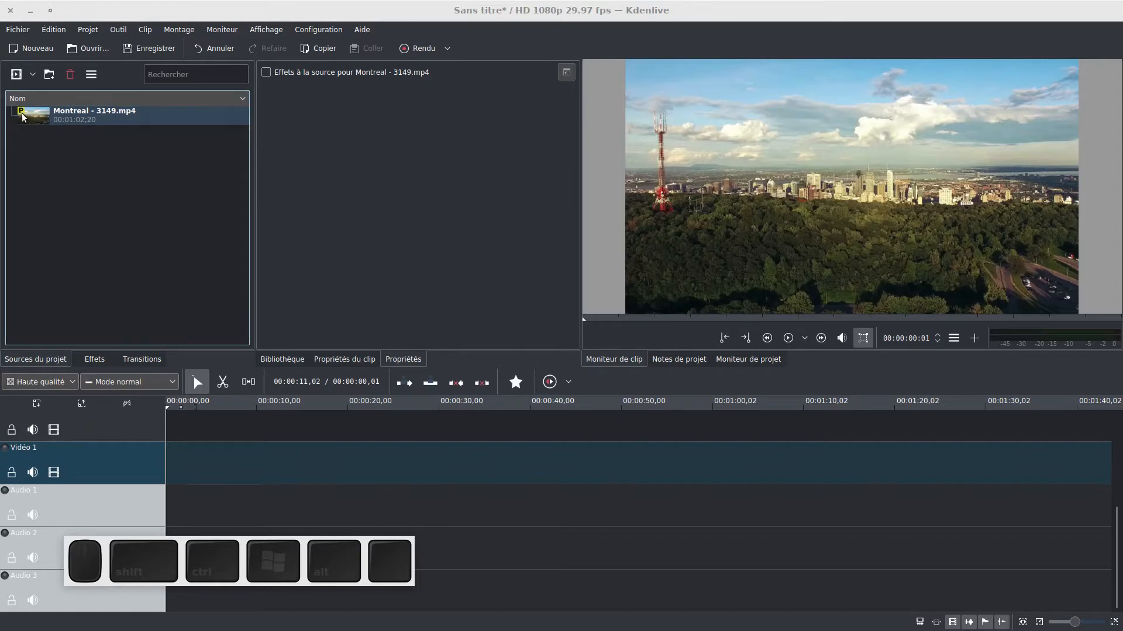
pyautogui.moveTo(24, 117); pyautogui.dragTo(186, 470)
pyautogui.moveTo(318, 463); pyautogui.dragTo(303, 464)
# Move along the timeline to the bridge shot and play it back in the project monitor
pyautogui.moveTo(235, 403); pyautogui.dragTo(249, 408)
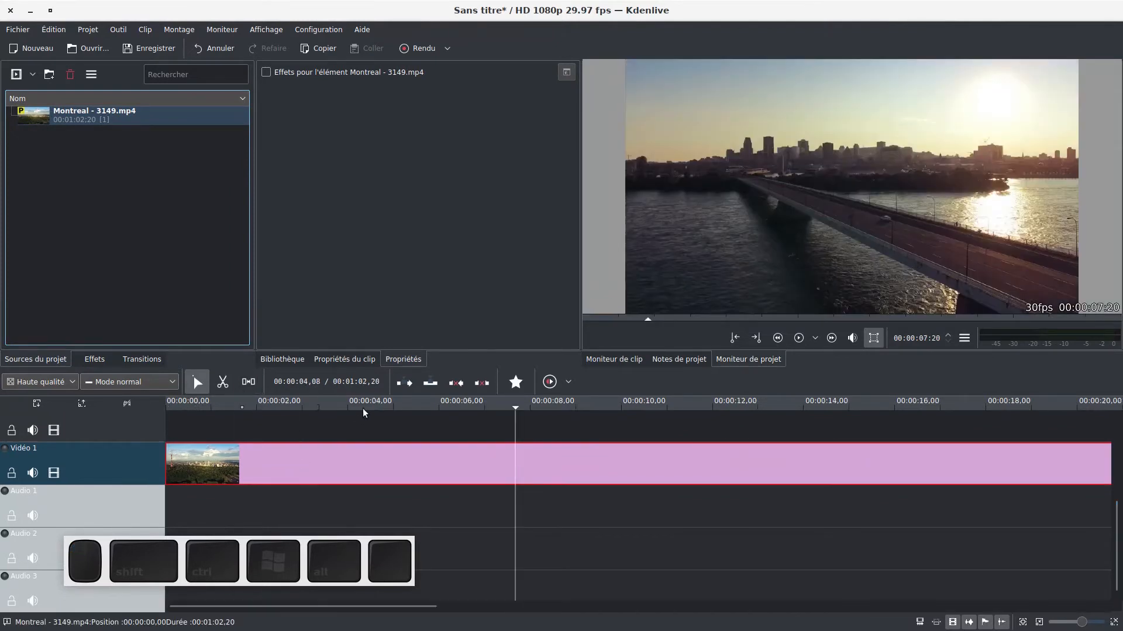
pyautogui.press('space')
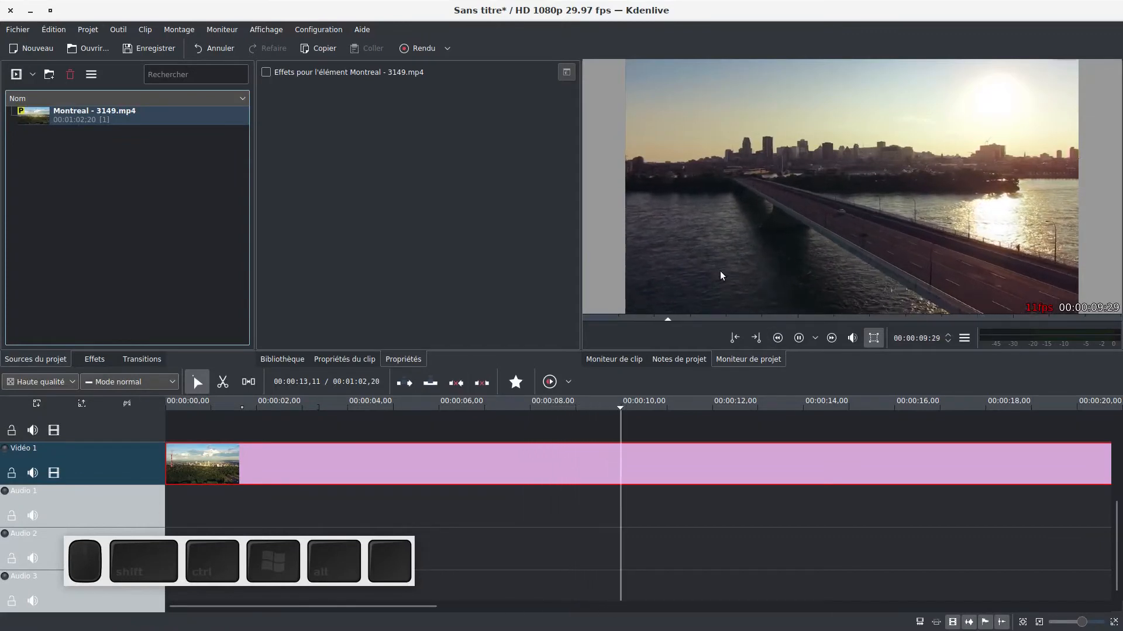
pyautogui.press('space')
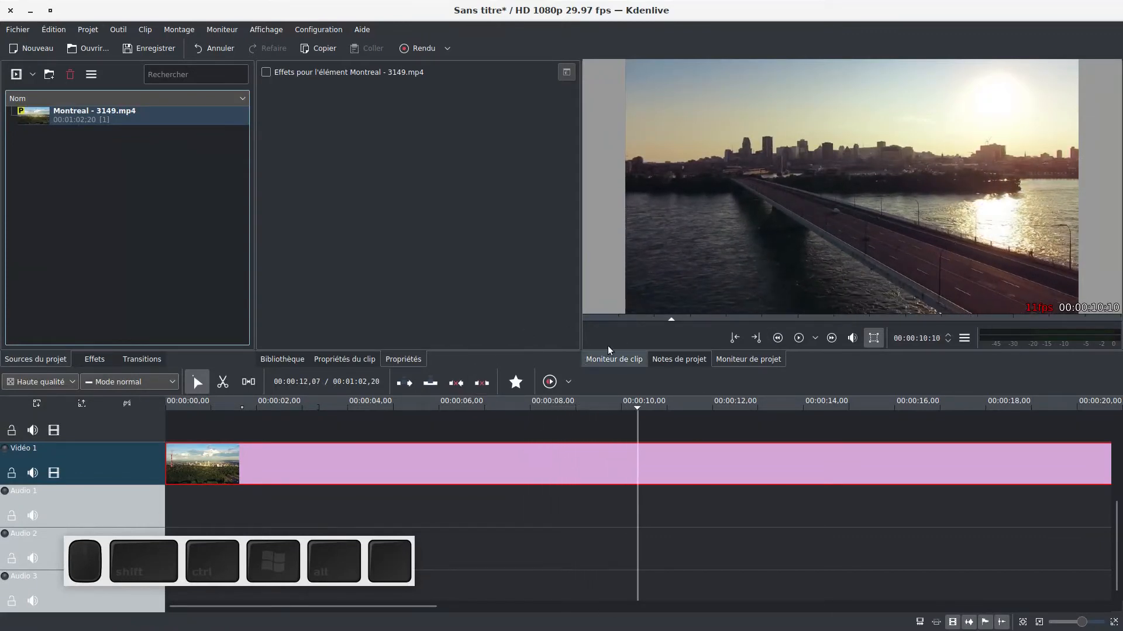
# Enlarge the project monitor area by lowering the divider between it and the timeline
pyautogui.scroll(1, 82, 474)
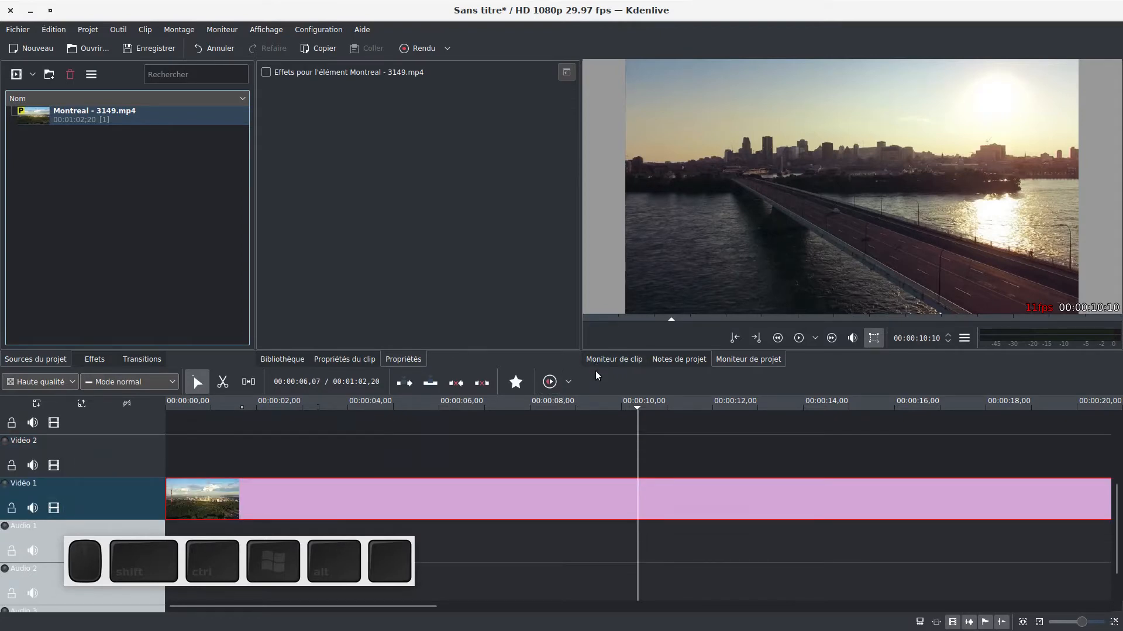
pyautogui.moveTo(597, 368); pyautogui.dragTo(597, 417)
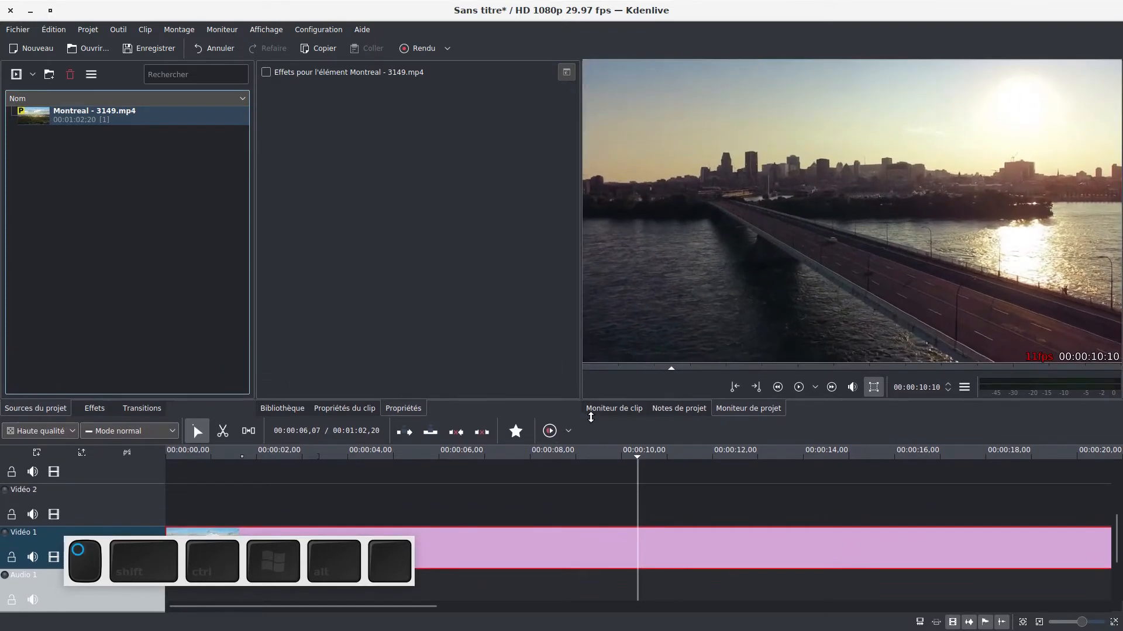
pyautogui.moveTo(369, 551); pyautogui.dragTo(554, 485)
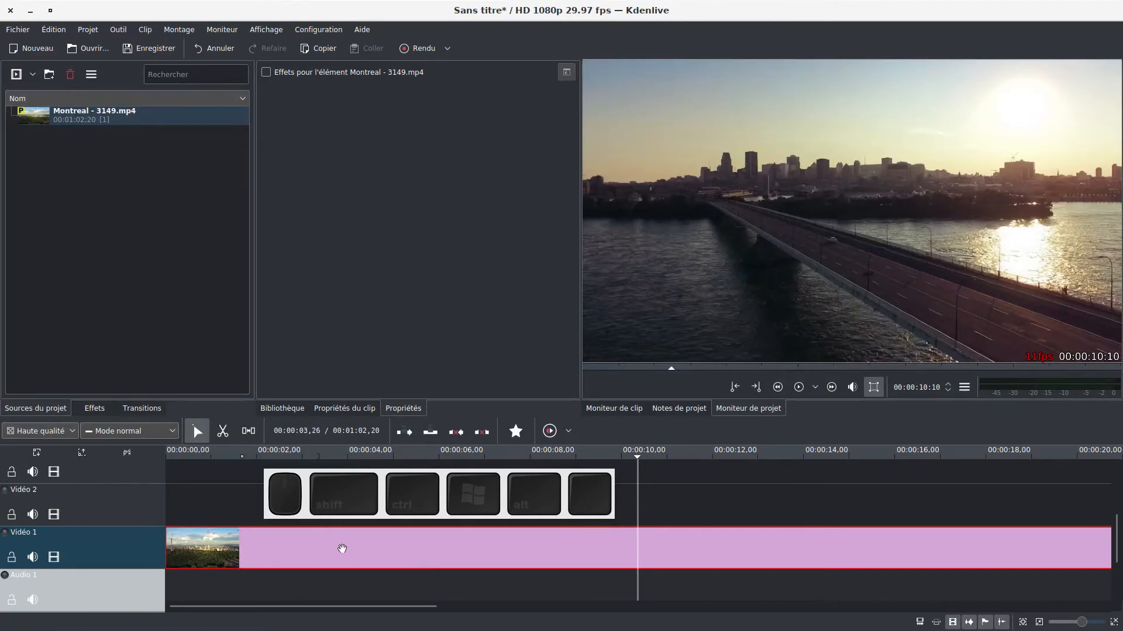
# Add the Apply LUT effect from the Correction de la couleur category to the Montreal clip on Vidéo 1
pyautogui.click(344, 558)
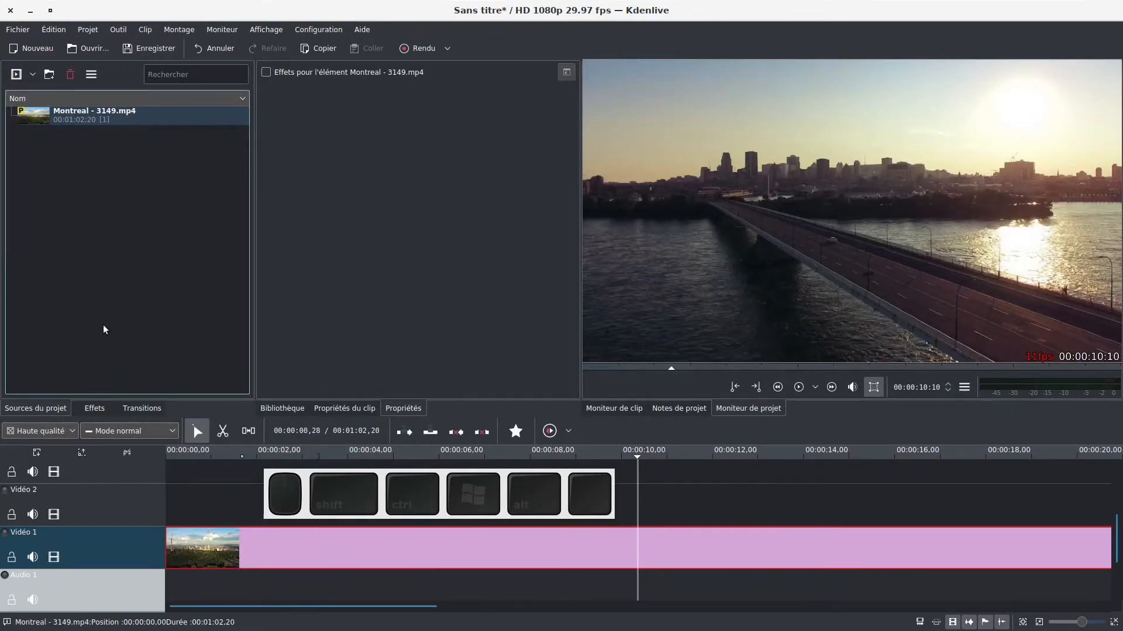
pyautogui.click(92, 408)
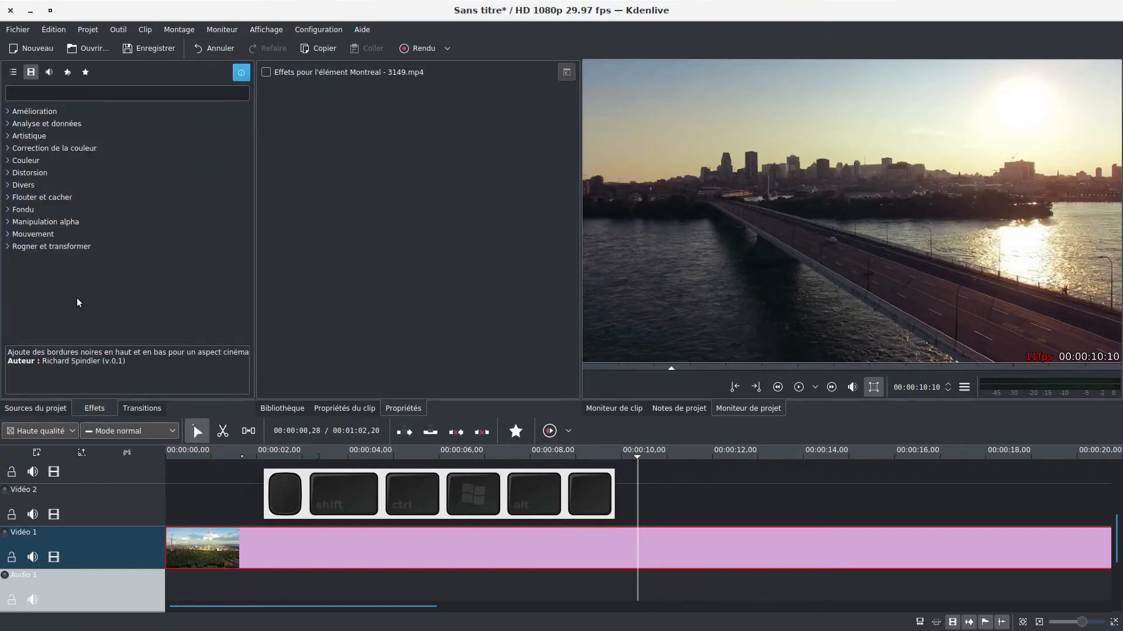
pyautogui.click(8, 160)
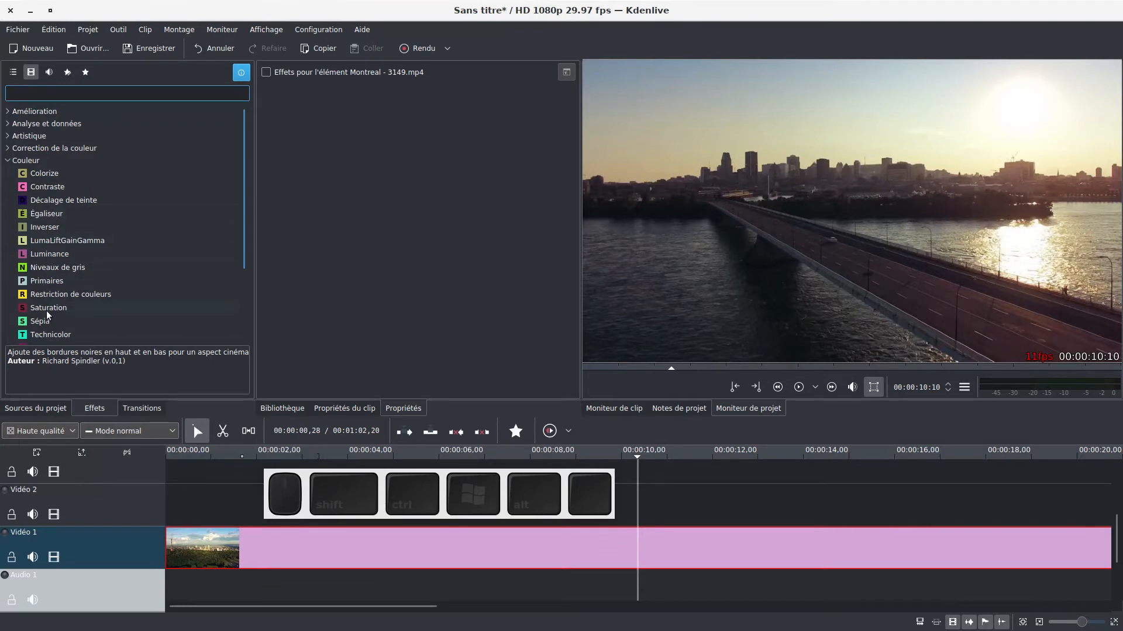
pyautogui.click(9, 162)
pyautogui.click(10, 150)
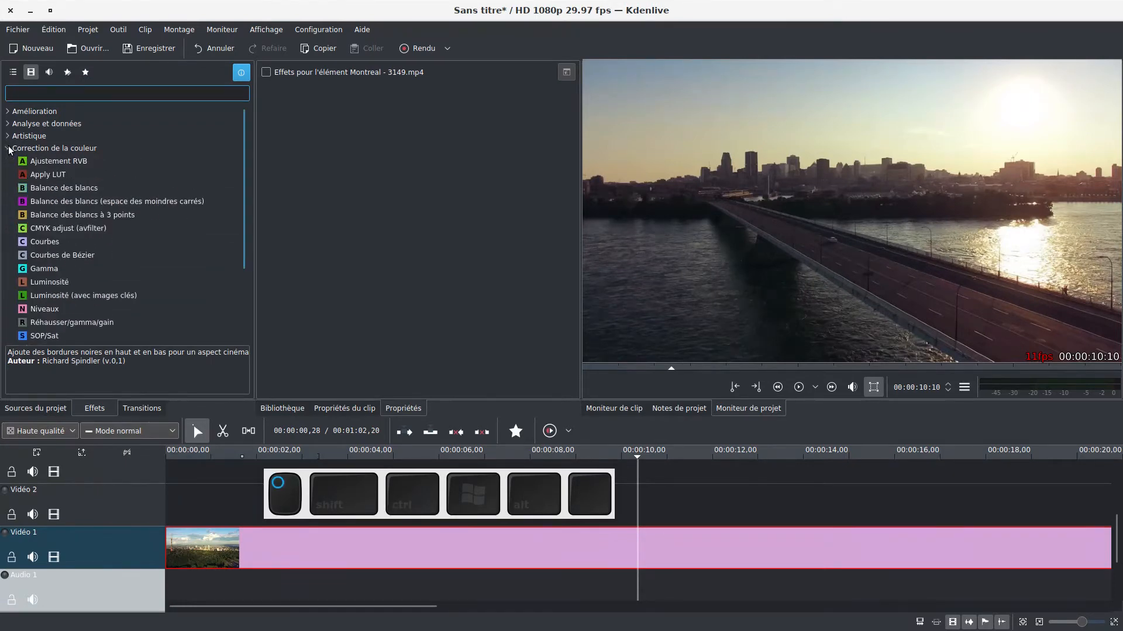
pyautogui.click(45, 175)
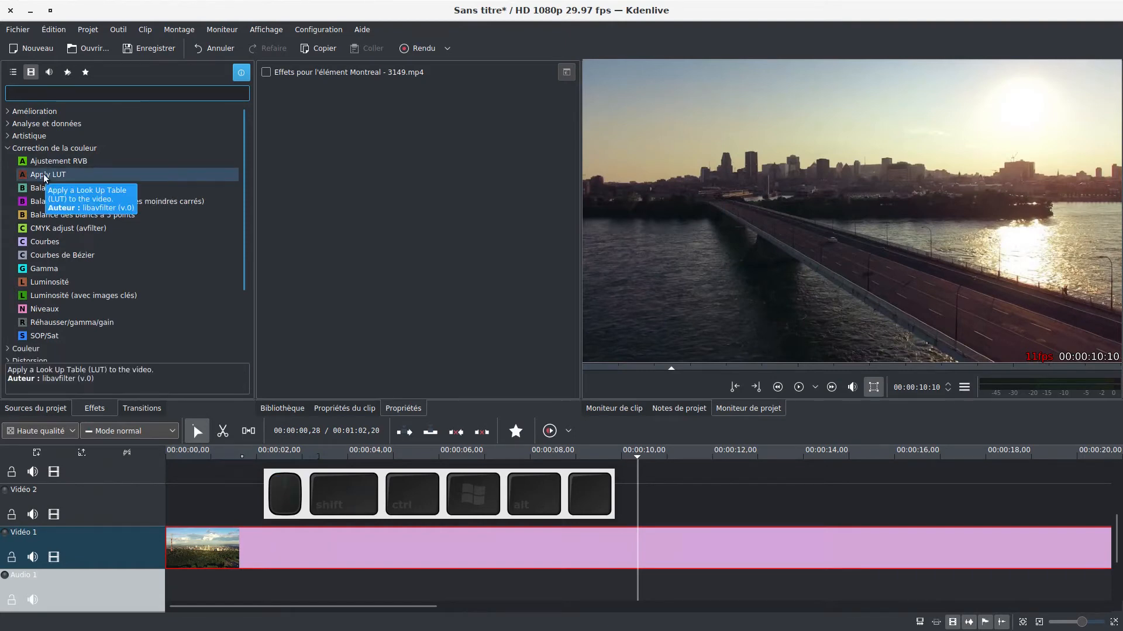
pyautogui.doubleClick(45, 175)
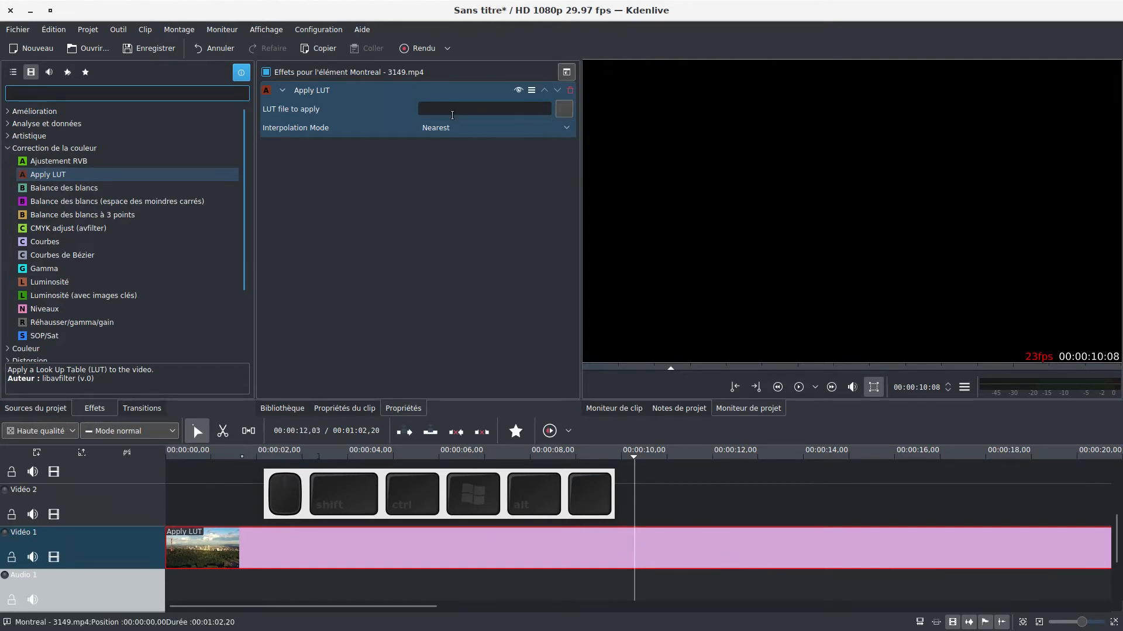
# Load SmallHD_MovieLook_ApocalypseThisVeryMoment.cube from the luts folder inside Kdenlive les LUTs as the LUT file to apply
pyautogui.click(565, 110)
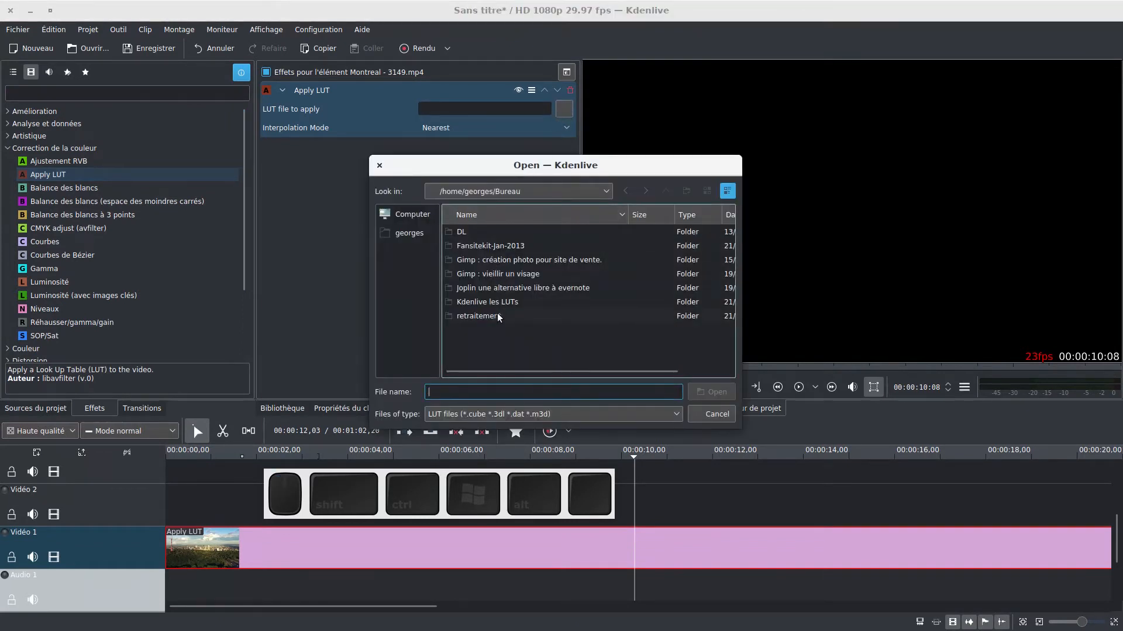
pyautogui.click(479, 309)
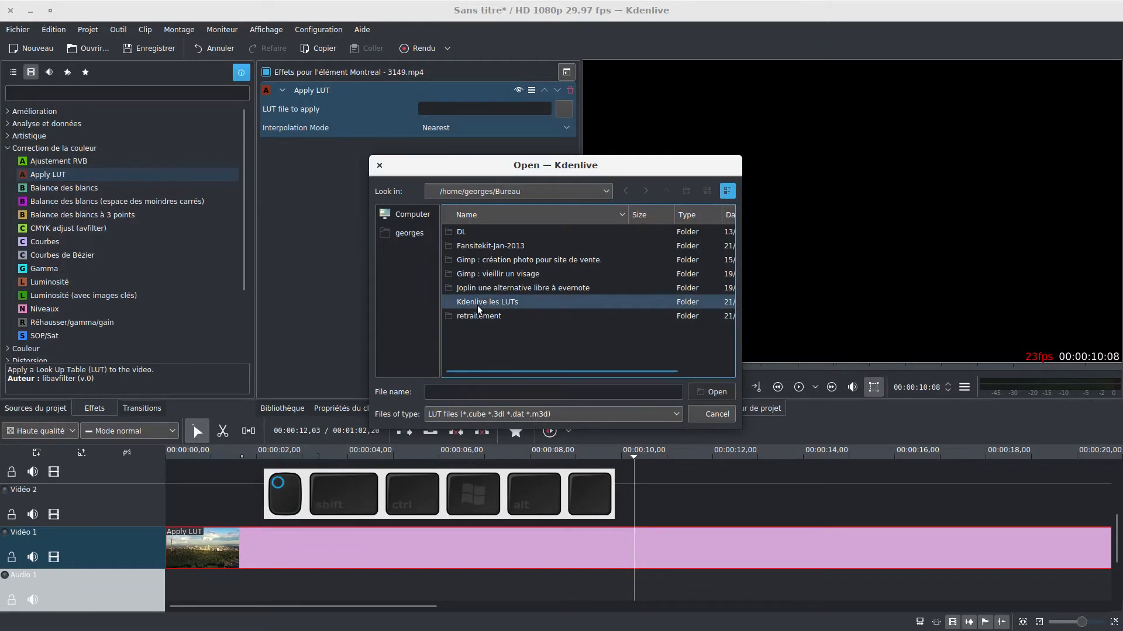
pyautogui.doubleClick(479, 307)
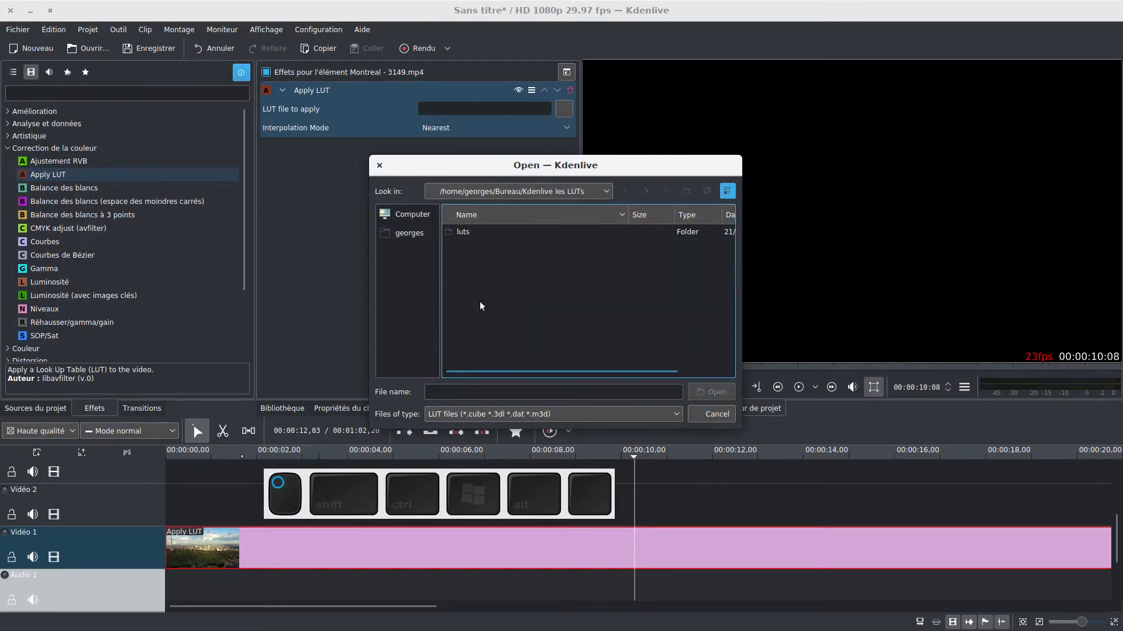
pyautogui.doubleClick(462, 232)
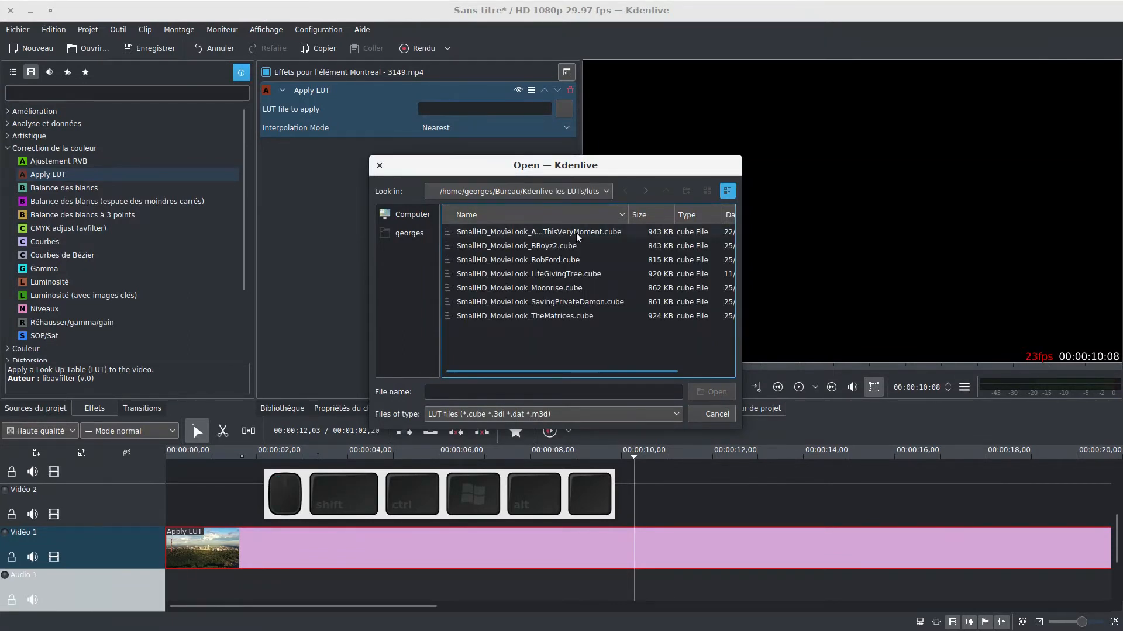
pyautogui.click(577, 236)
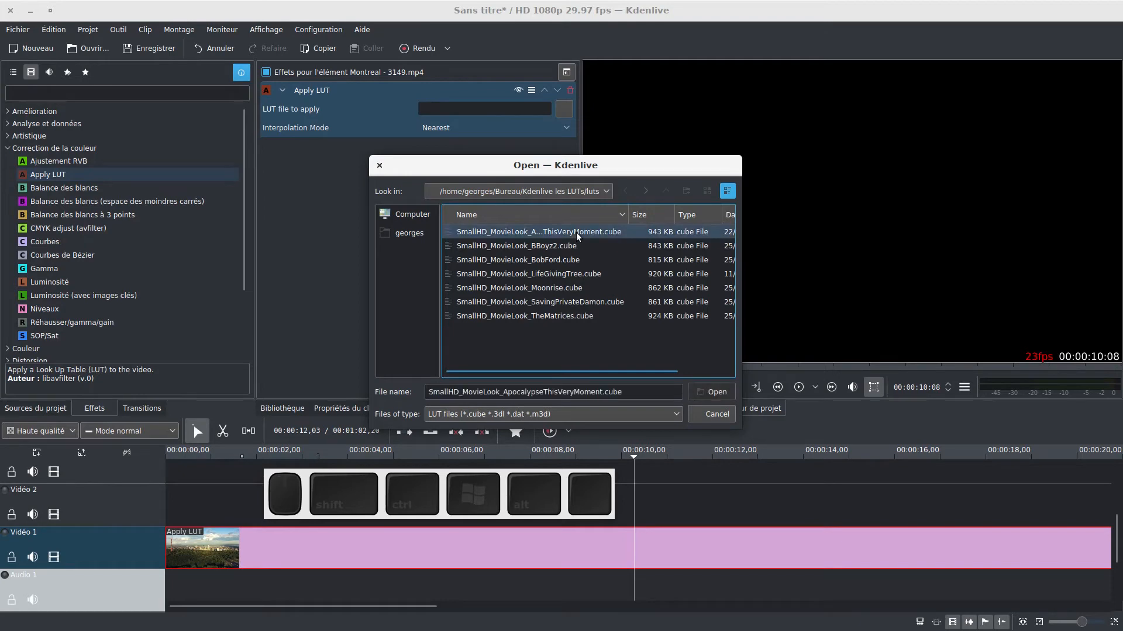
pyautogui.click(722, 394)
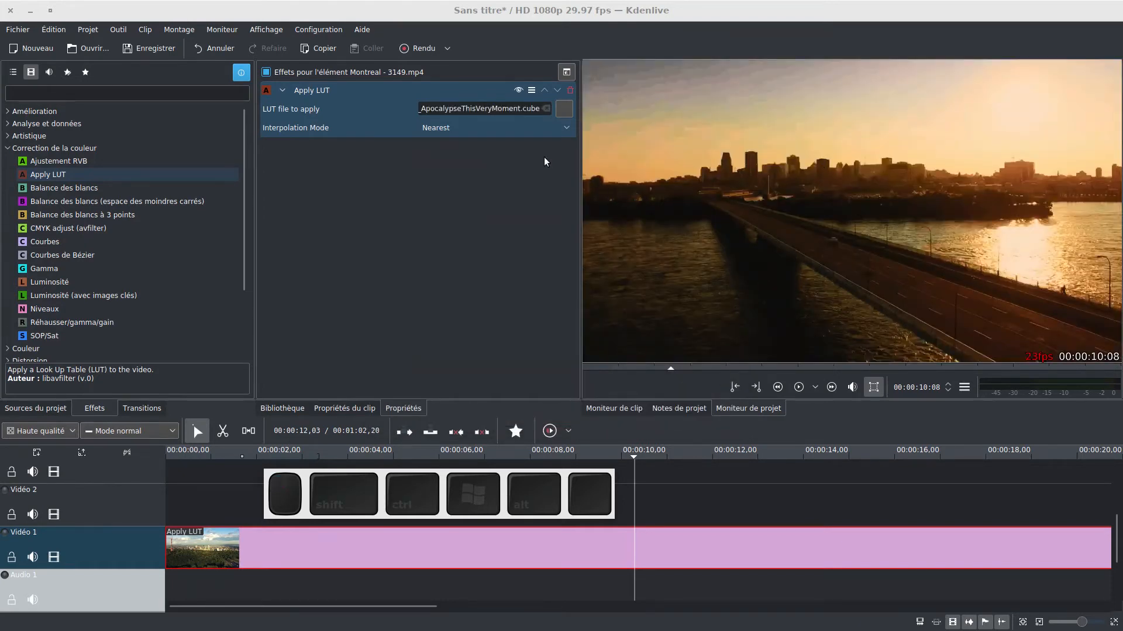
# Toggle the LUT effect off and on, and compare the original and graded image with the split effect view
pyautogui.click(519, 91)
pyautogui.click(519, 91)
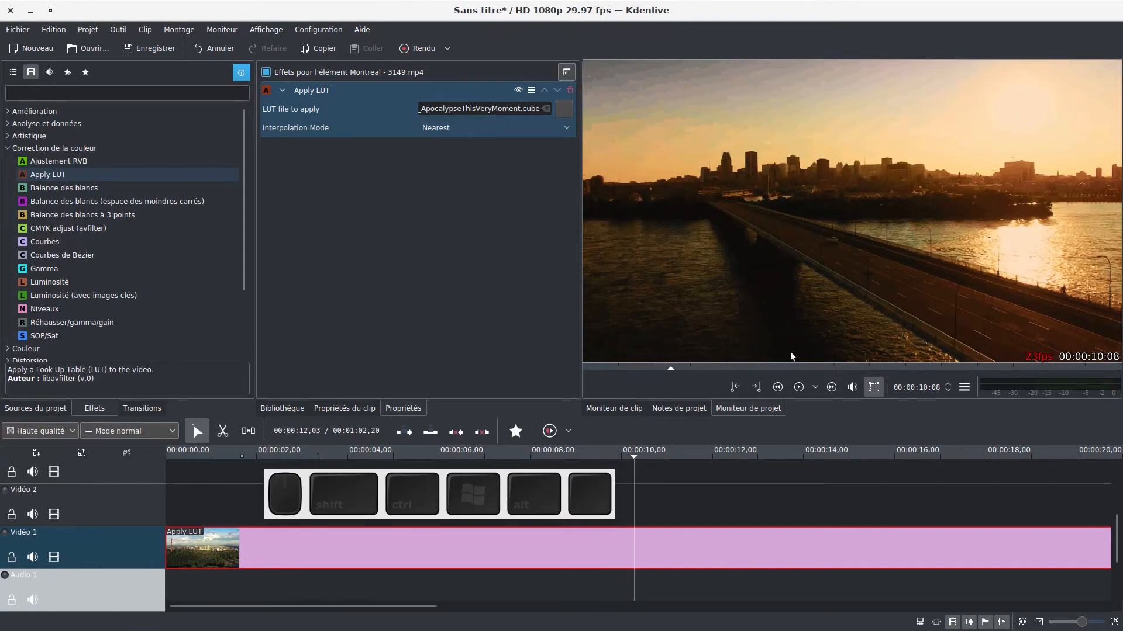
pyautogui.click(567, 72)
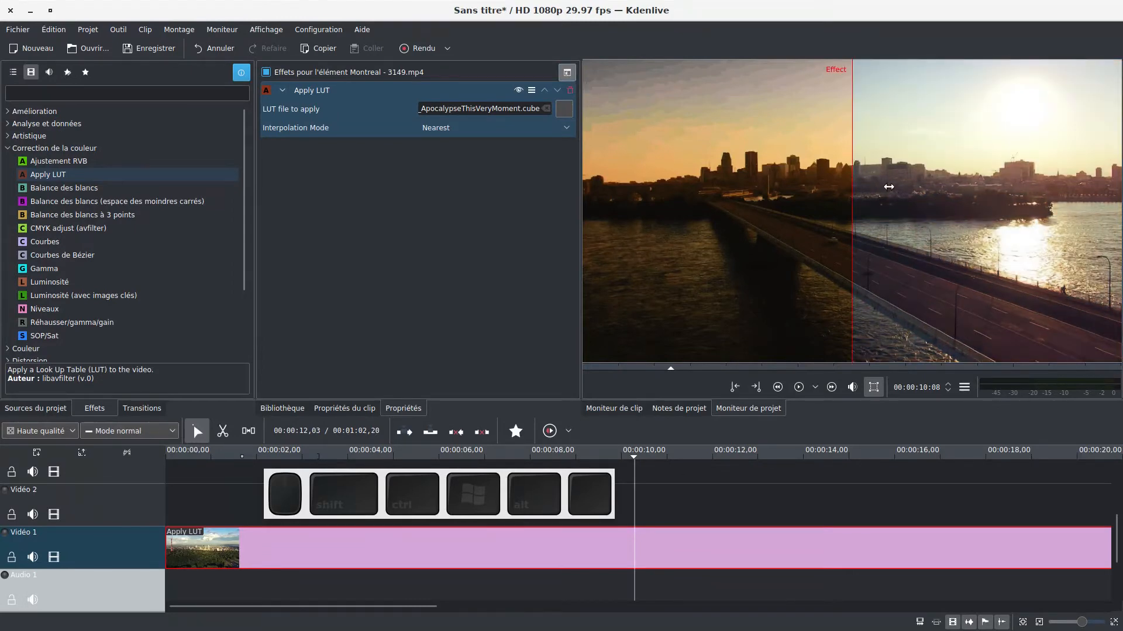
pyautogui.moveTo(851, 186); pyautogui.dragTo(879, 211)
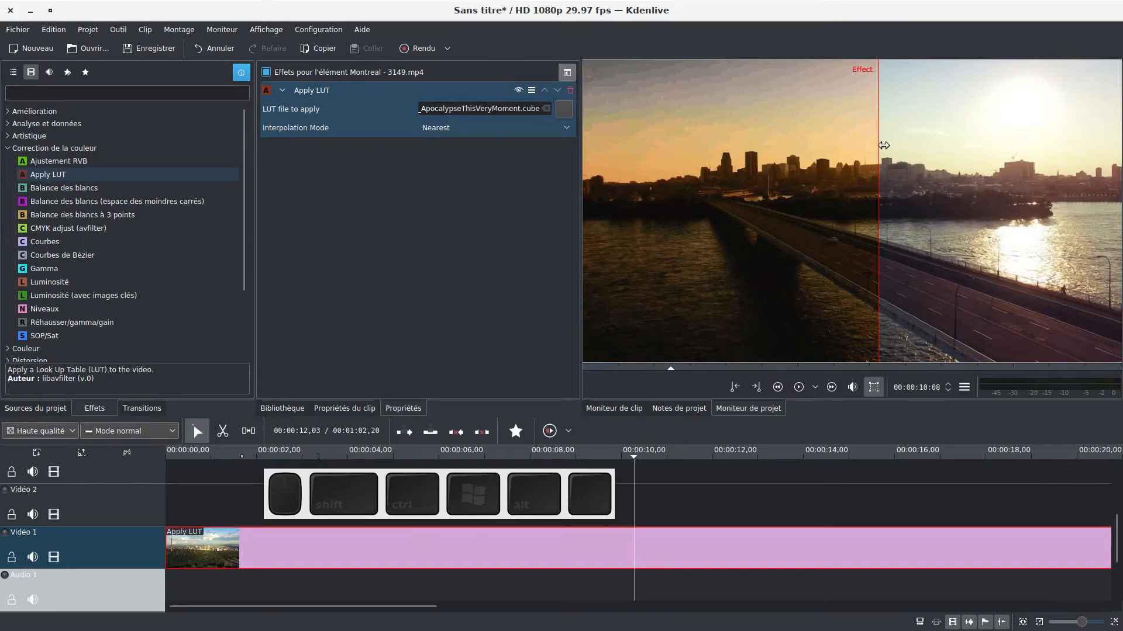
pyautogui.moveTo(883, 145); pyautogui.dragTo(864, 158)
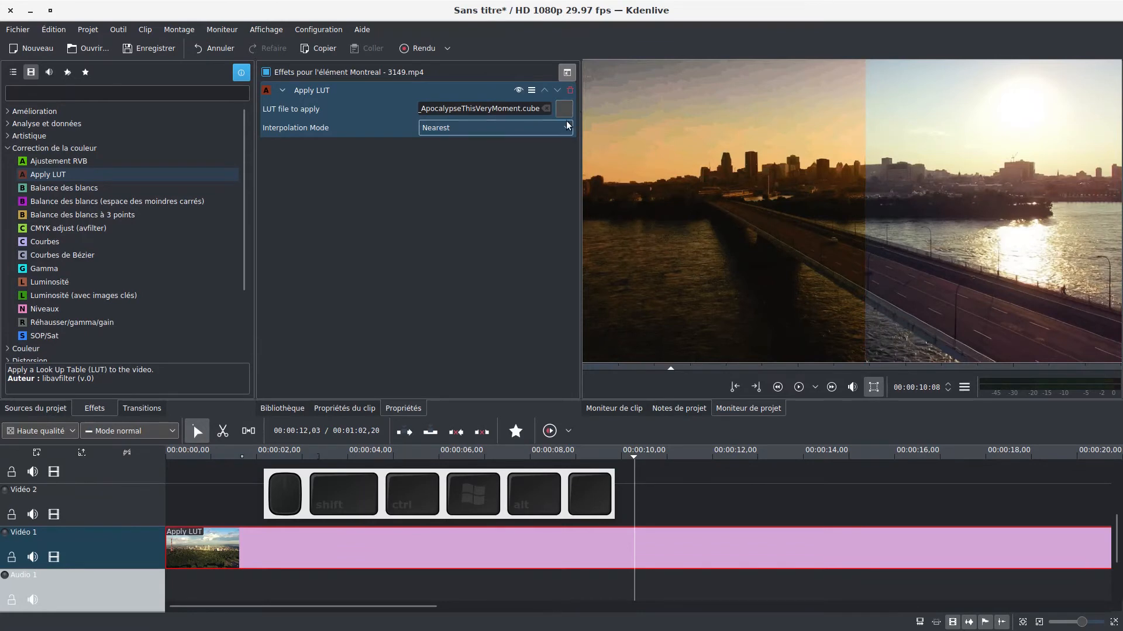
# Try the Trilinear and Tetrahedral interpolation modes for the LUT effect and restore Nearest
pyautogui.click(528, 127)
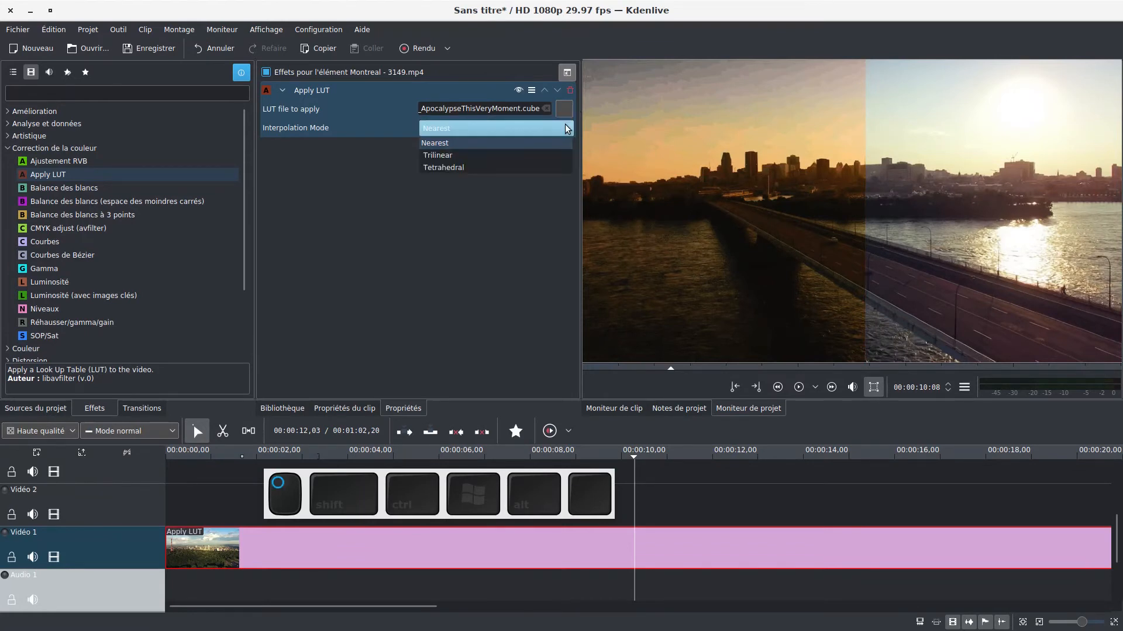
pyautogui.click(478, 155)
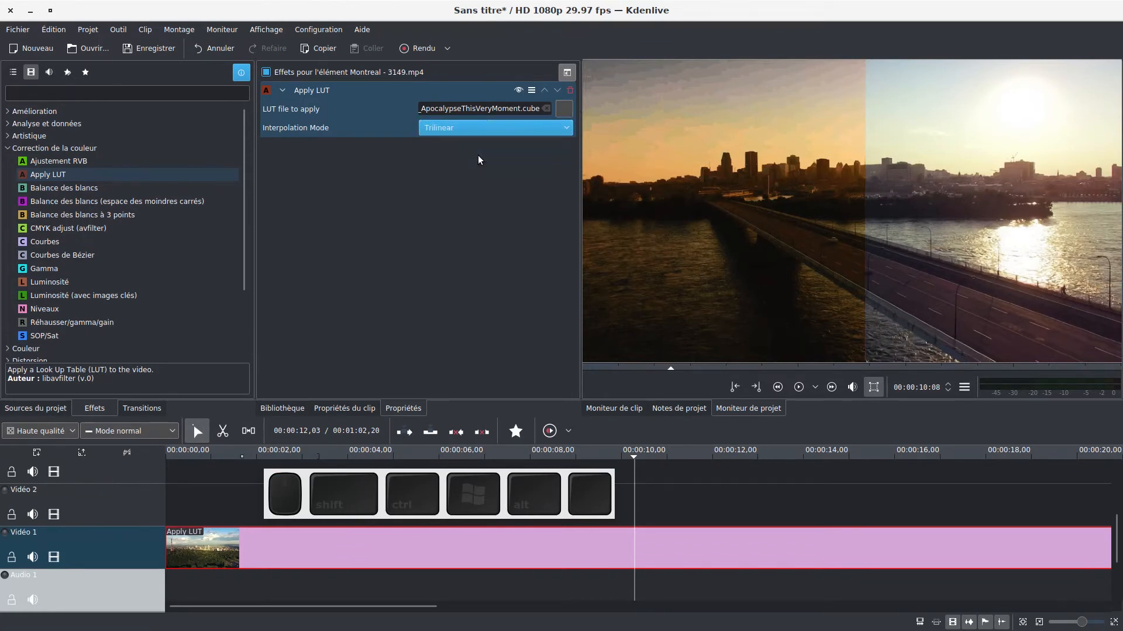
pyautogui.click(561, 130)
pyautogui.click(539, 168)
pyautogui.click(506, 134)
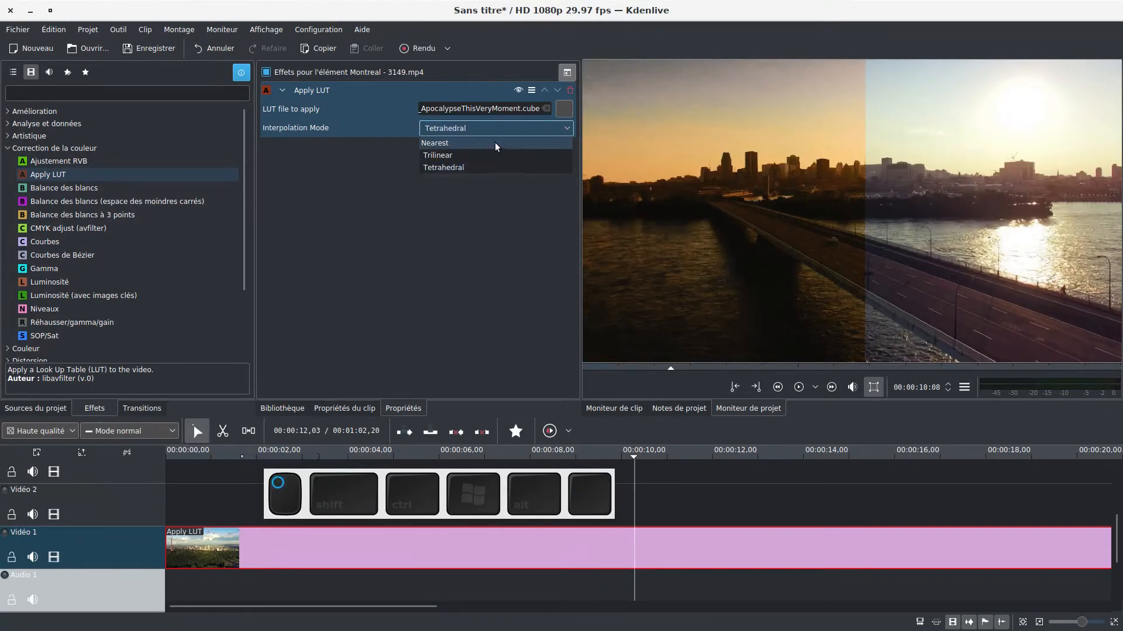
pyautogui.click(494, 145)
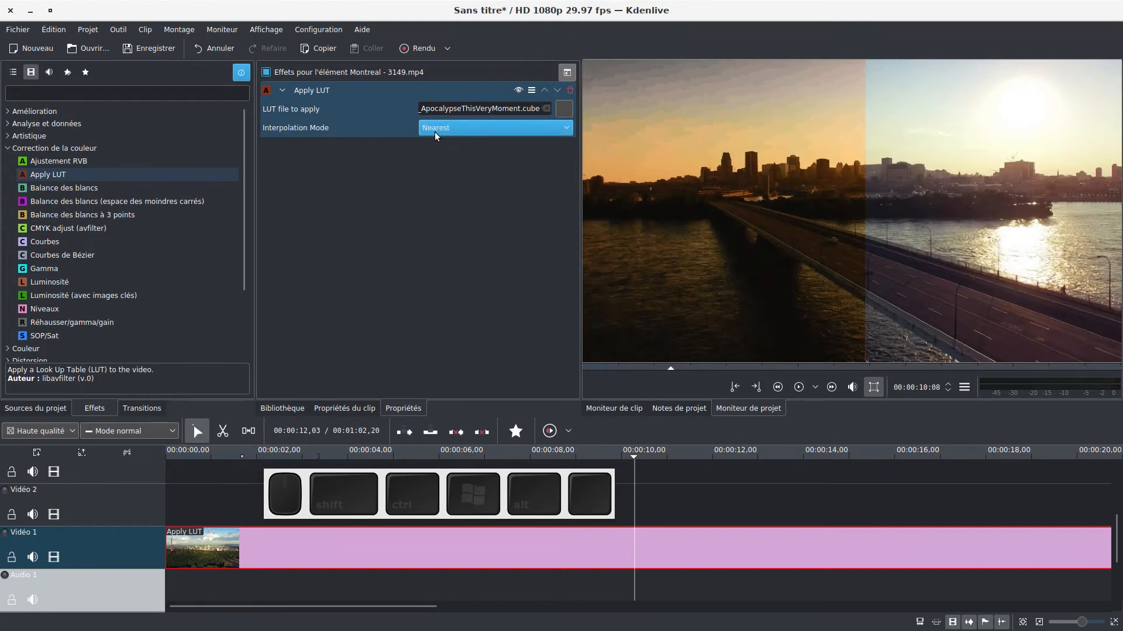
# Switch the LUT file to SmallHD_MovieLook_BBoyz2.cube and compare the image by shifting the split divider
pyautogui.click(565, 111)
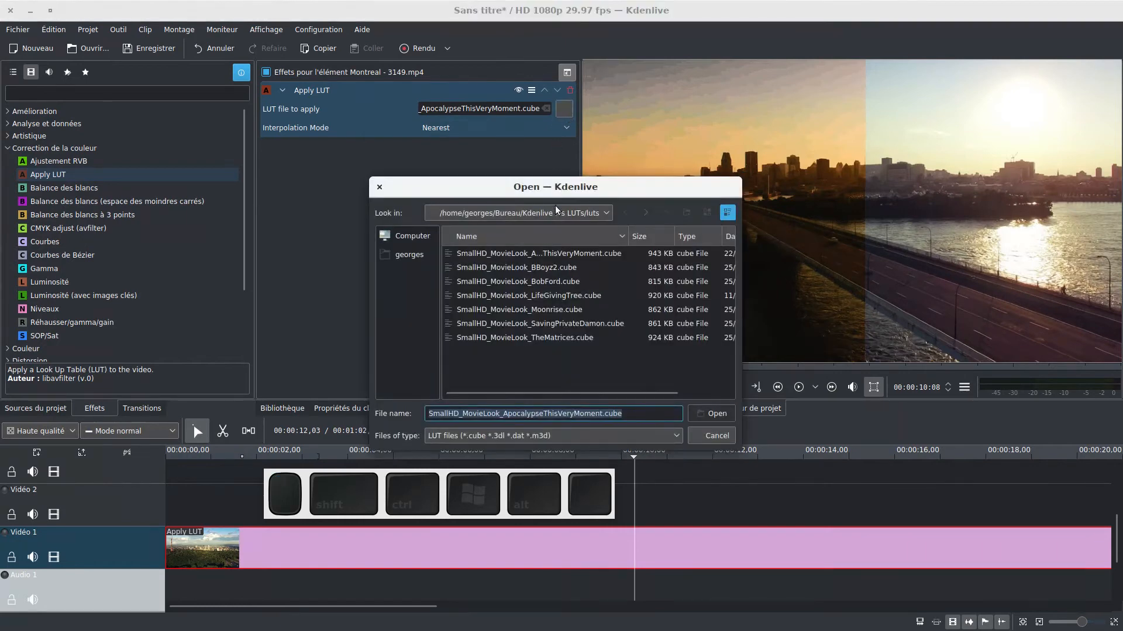
pyautogui.click(546, 269)
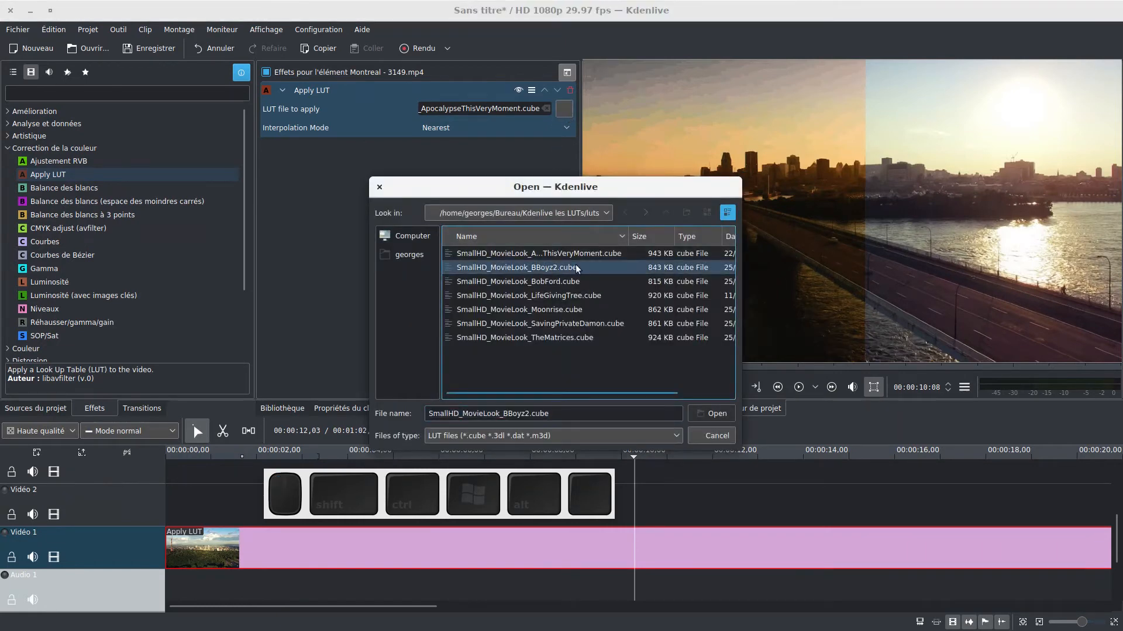
pyautogui.click(717, 414)
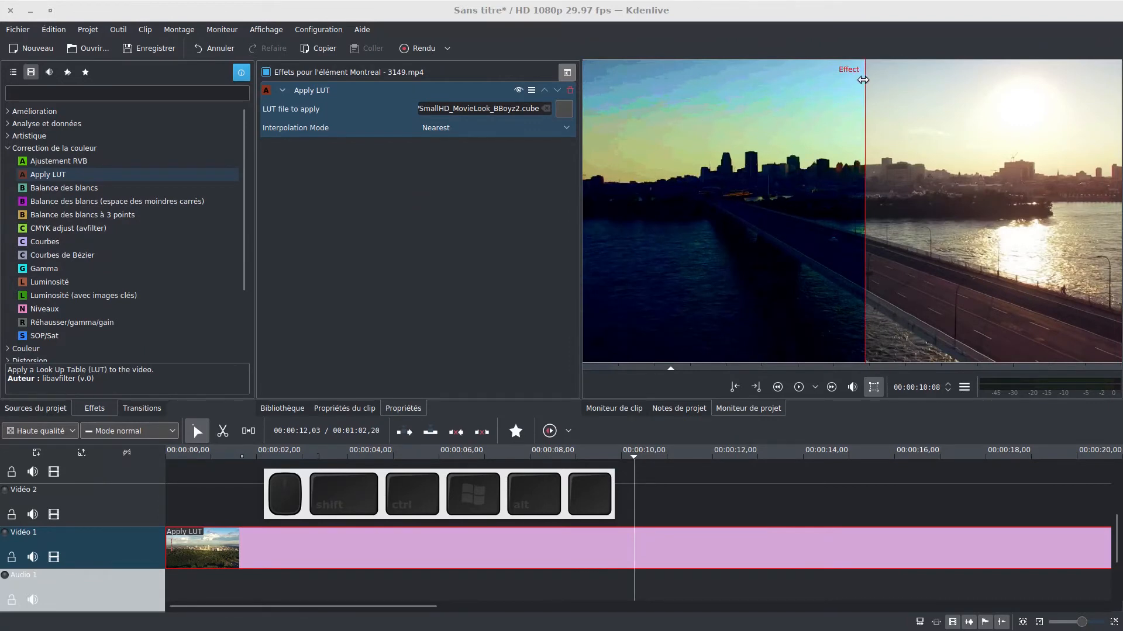
pyautogui.moveTo(863, 80); pyautogui.dragTo(847, 152)
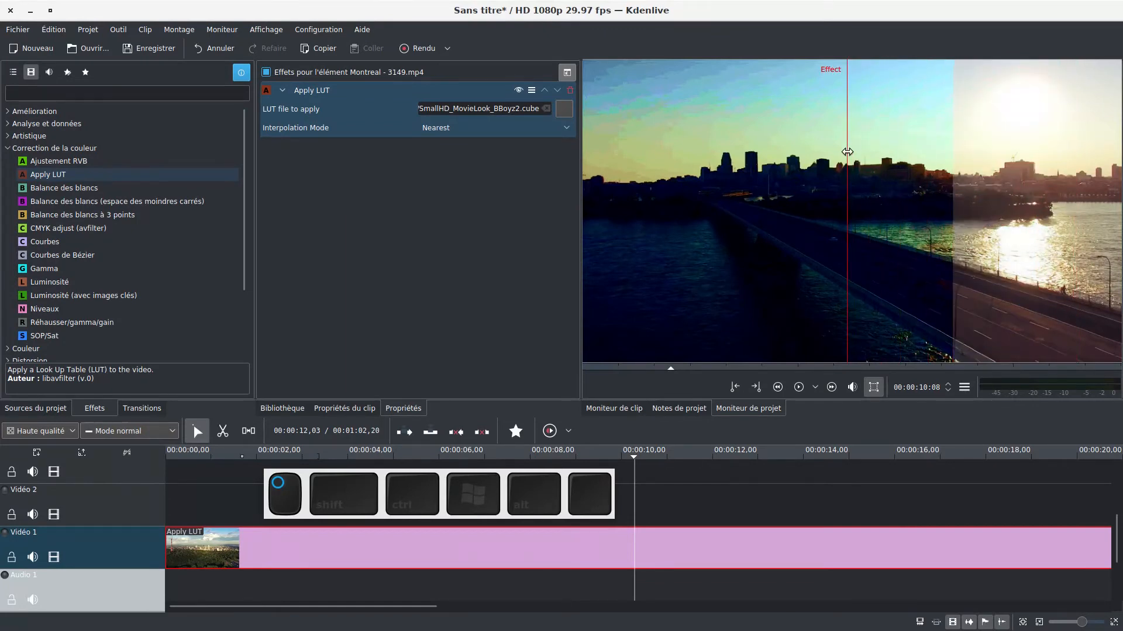
# Switch the LUT file to SmallHD_MovieLook_LifeGivingTree.cube and compare the image by shifting the split divider
pyautogui.click(565, 110)
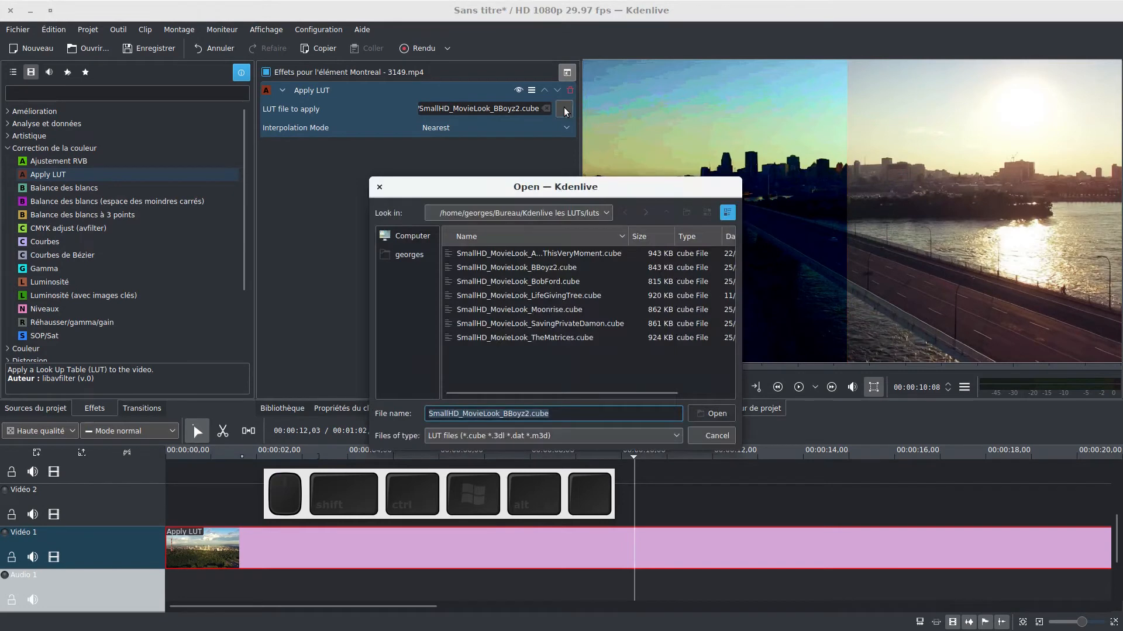
pyautogui.click(541, 297)
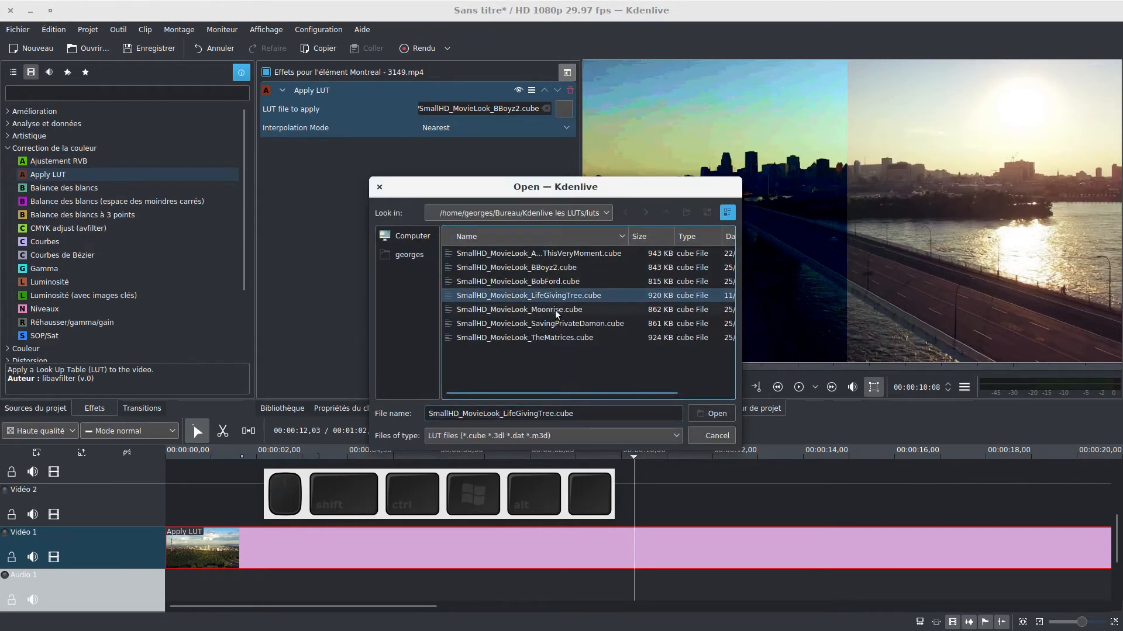
pyautogui.click(713, 412)
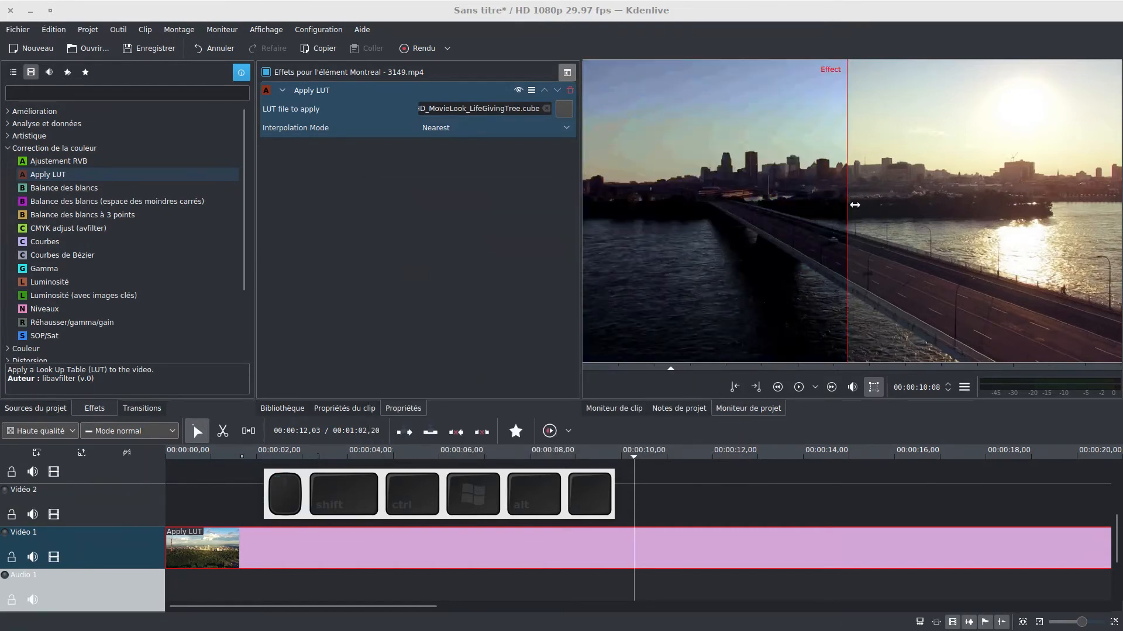
pyautogui.moveTo(846, 208); pyautogui.dragTo(867, 226)
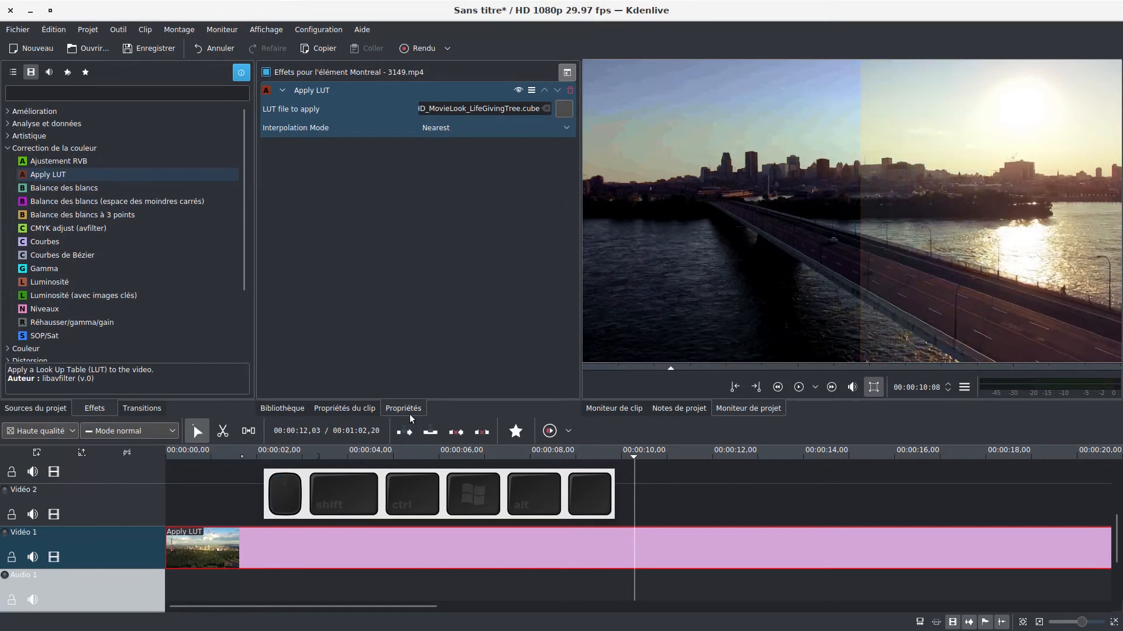
# Play the graded clip from near the start of the timeline, and resume playback with the split effect comparison enabled
pyautogui.click(252, 460)
pyautogui.press('space')
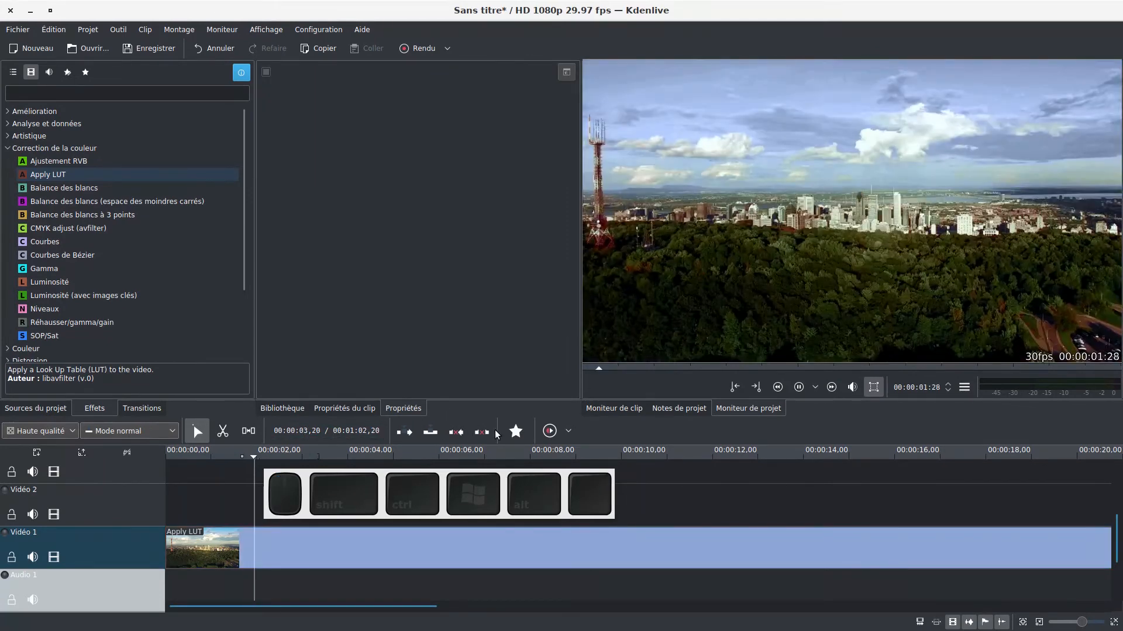
pyautogui.click(603, 548)
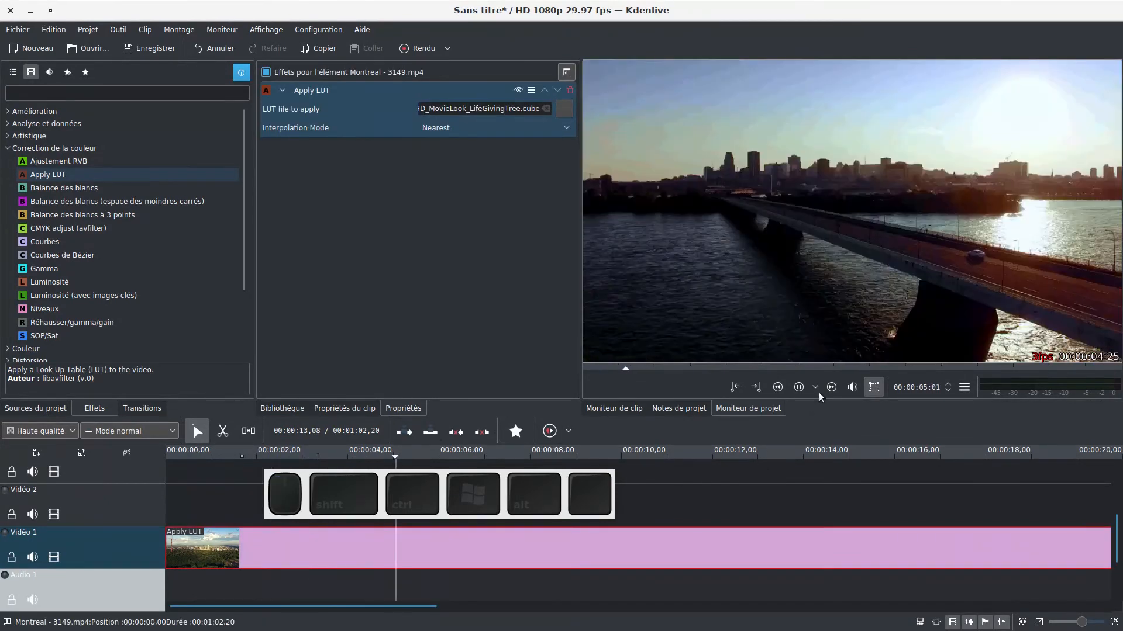
pyautogui.press('space')
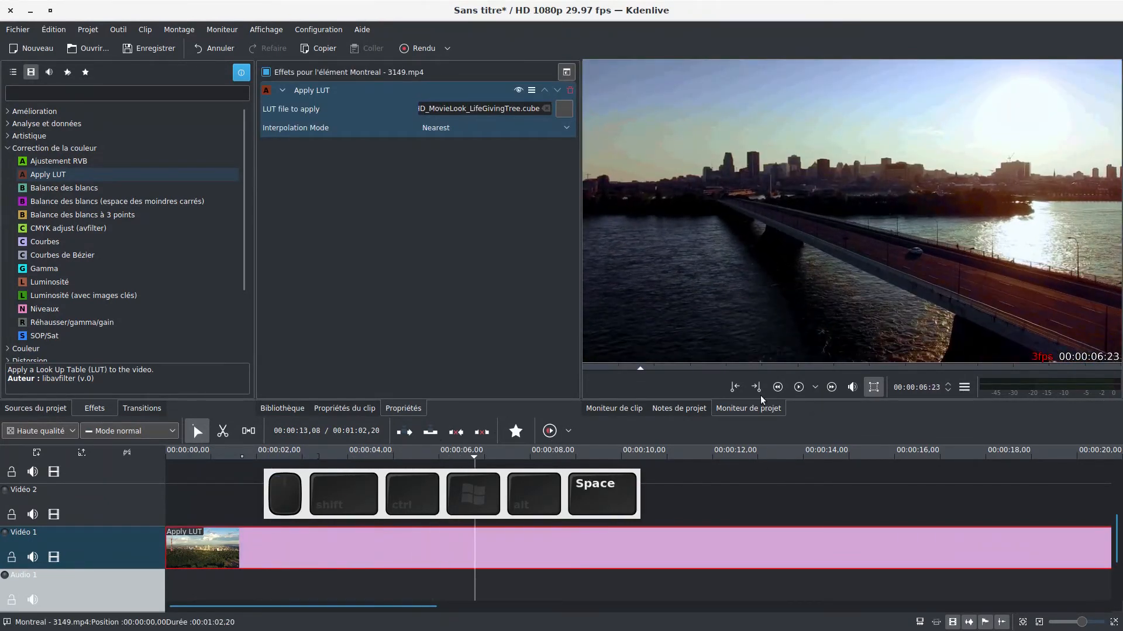
pyautogui.click(567, 74)
pyautogui.press('space')
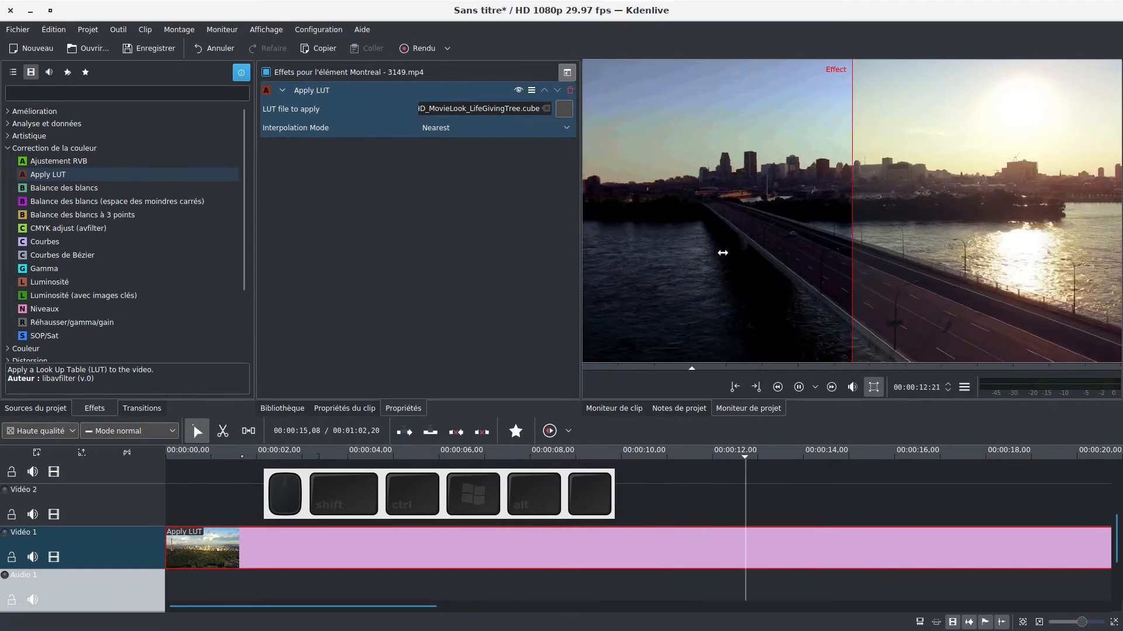
# Pause playback, switch the LUT file to SmallHD_MovieLook_Moonrise.cube and compare the image by shifting the split divider
pyautogui.press('space')
pyautogui.click(565, 109)
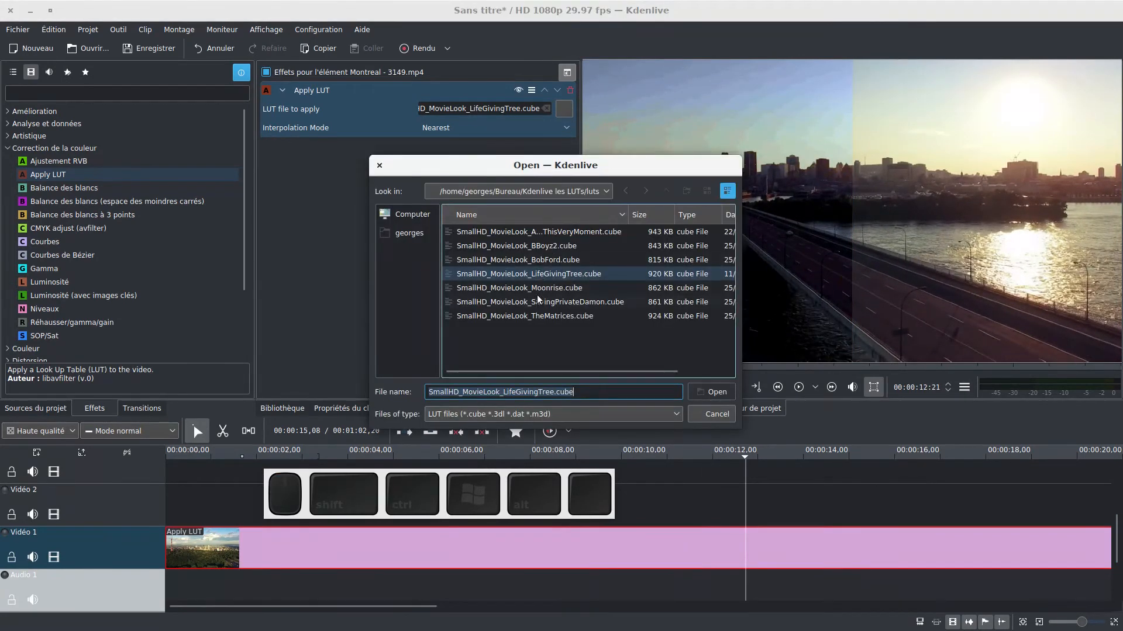
pyautogui.click(534, 288)
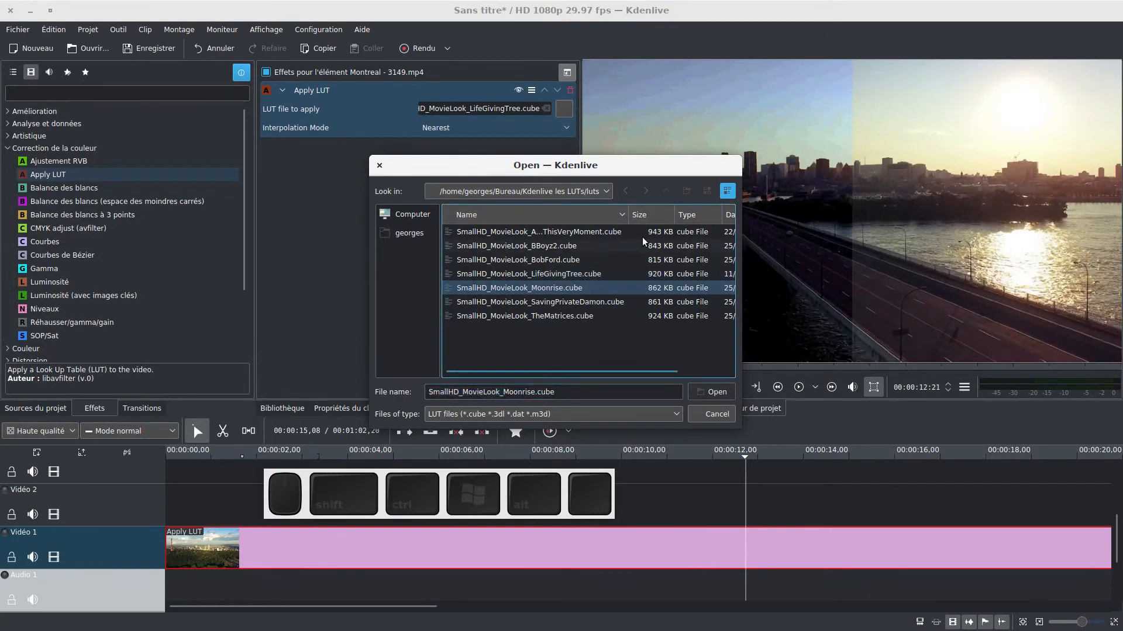
pyautogui.click(714, 392)
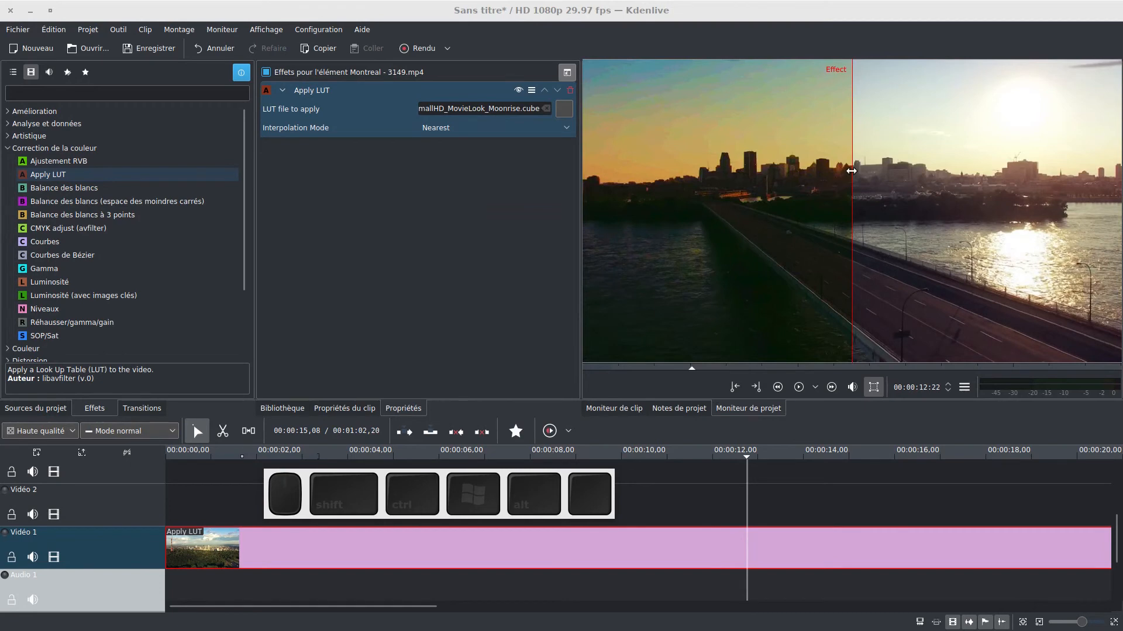
pyautogui.moveTo(851, 171); pyautogui.dragTo(949, 172)
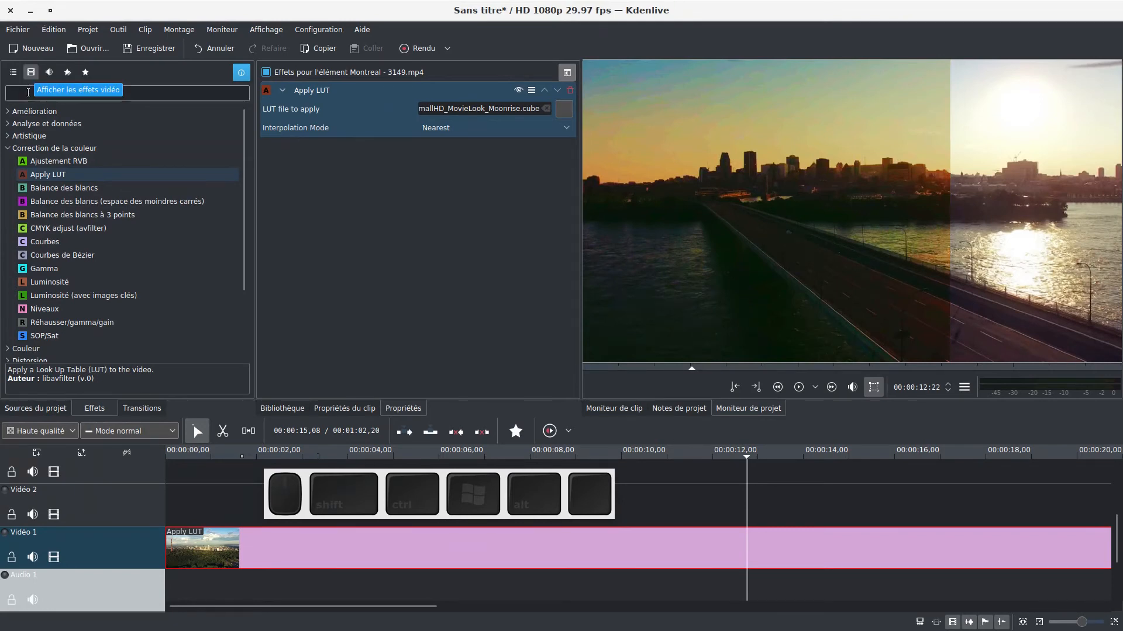
# Add the Mise en boîte effect from the Rogner et transformer category to the Montreal clip's effect stack
pyautogui.scroll(-2, 102, 255)
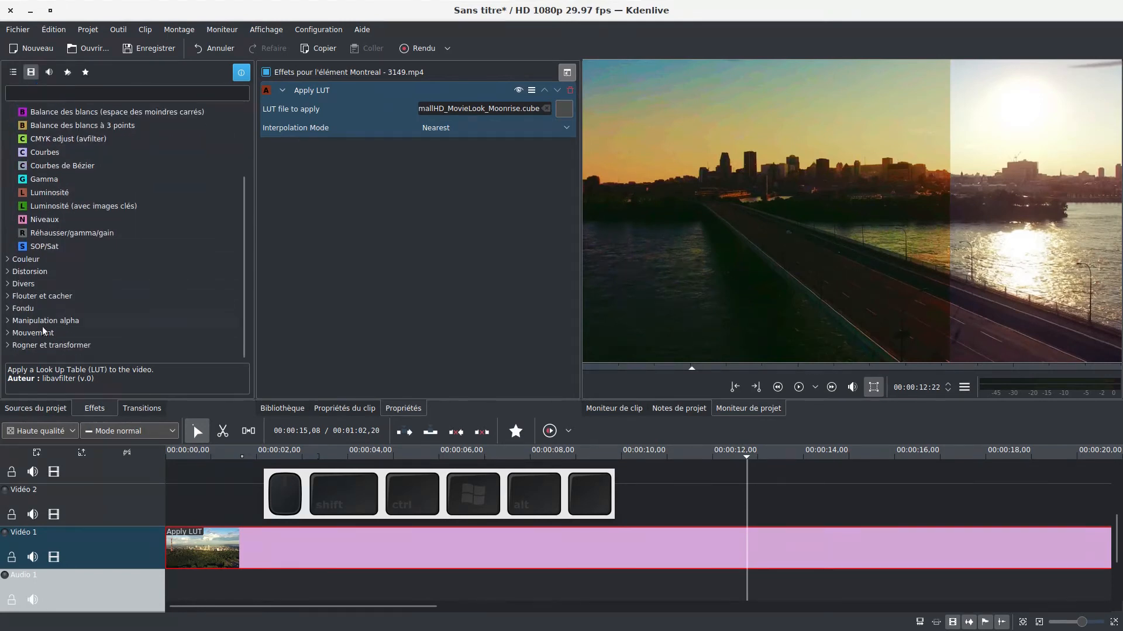
pyautogui.click(7, 346)
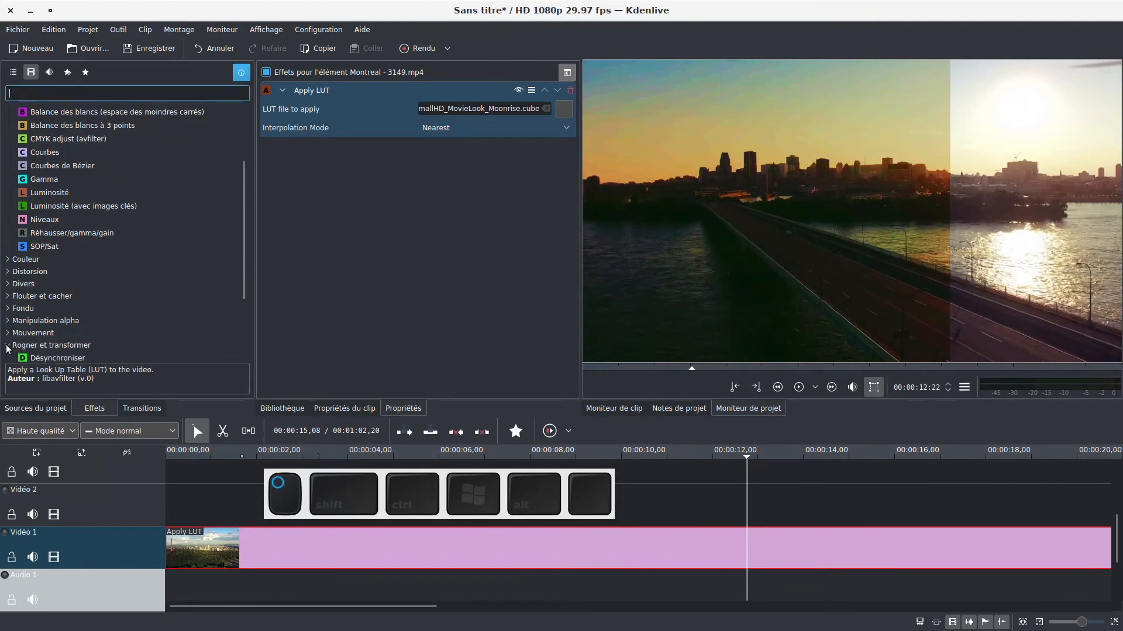
pyautogui.scroll(-2, 87, 336)
pyautogui.click(54, 295)
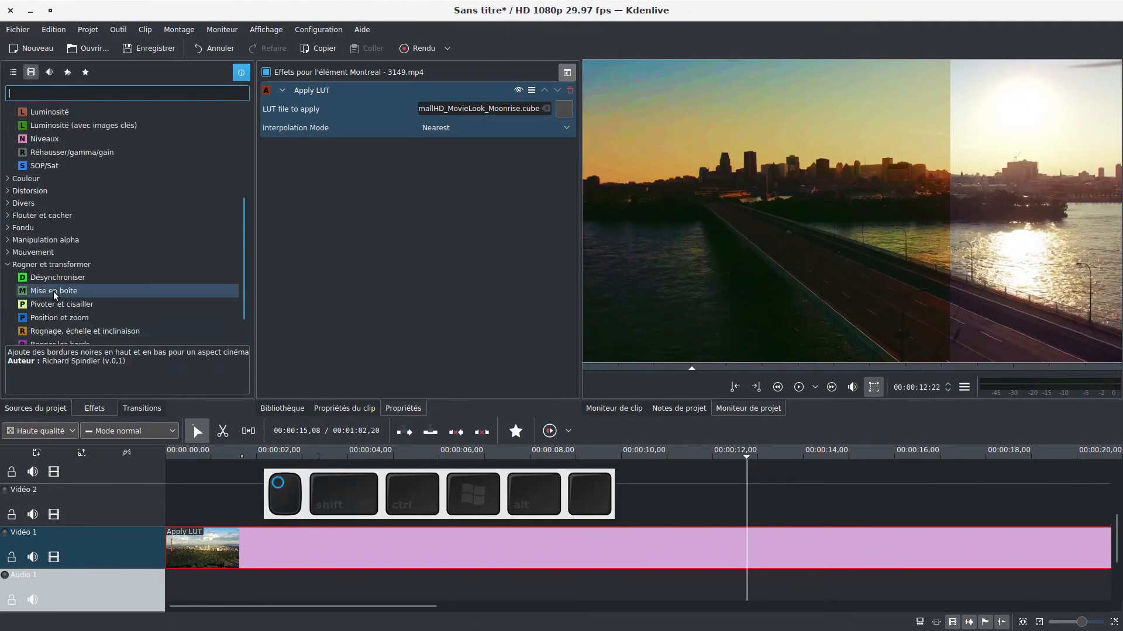
pyautogui.moveTo(55, 294); pyautogui.dragTo(341, 171)
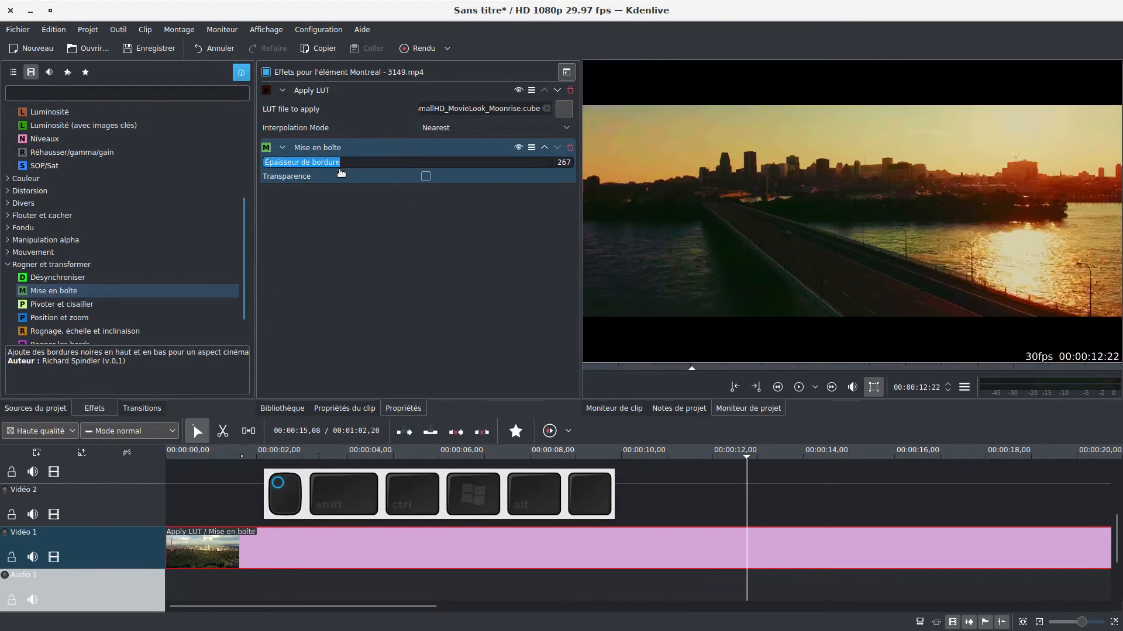